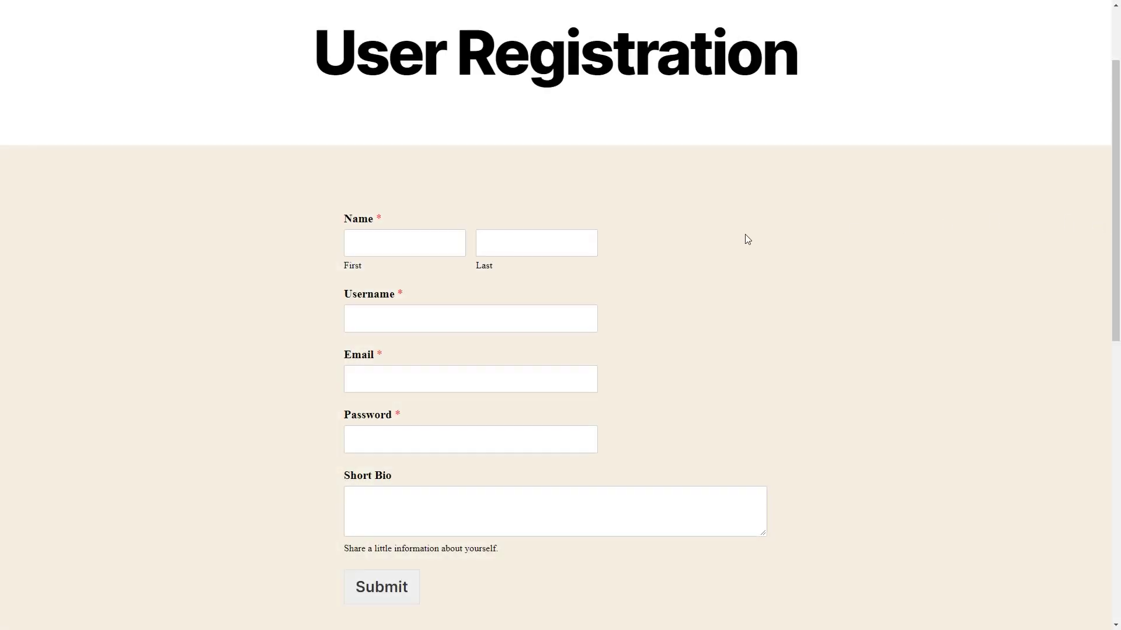
- Enter a first and last name, e-mail, password and the bio 'Hi! I'm a bear!' in the registration form
{"action": "left_click", "coordinate": [420, 249]}
{"action": "type", "text": "Sul"}
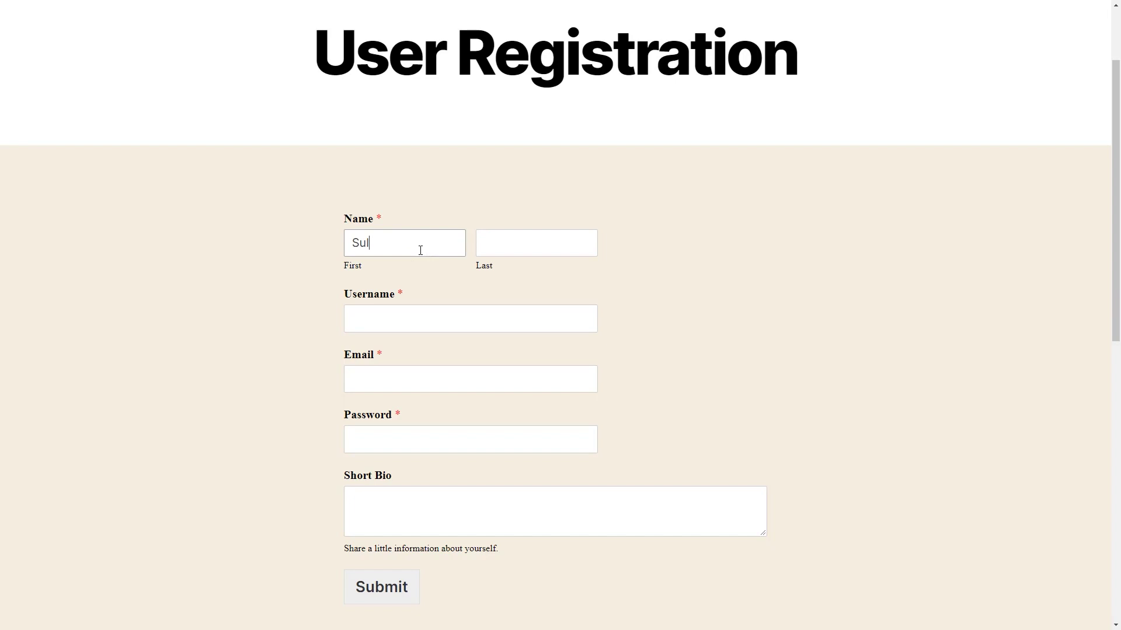
{"action": "type", "text": "lie"}
{"action": "key", "text": "Tab"}
{"action": "type", "text": "Eloso"}
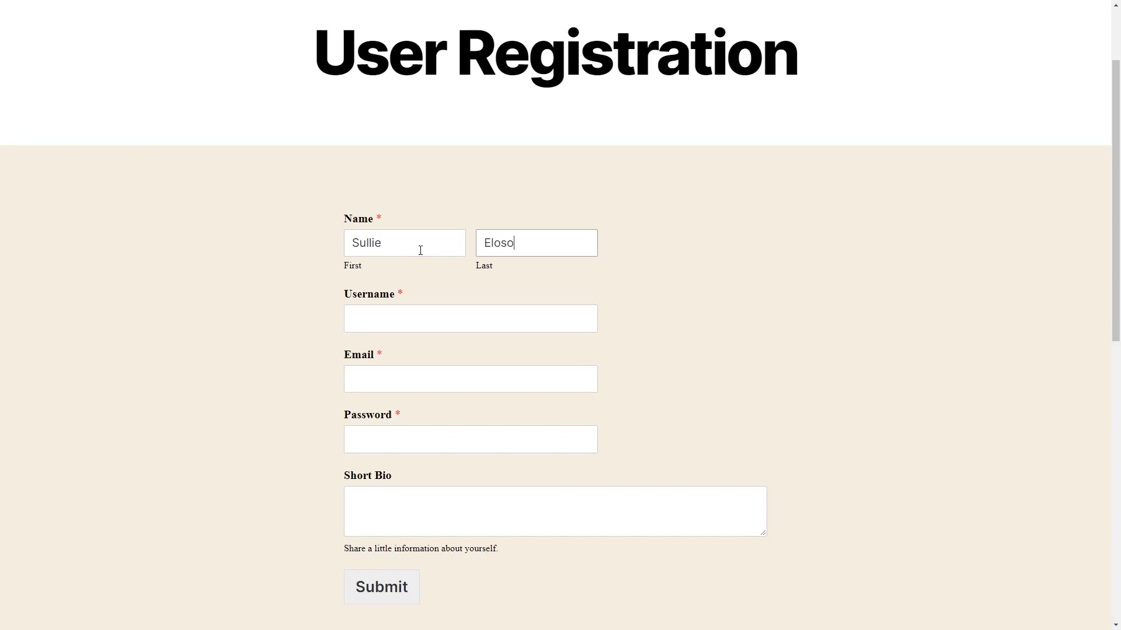
{"action": "key", "text": "Tab"}
{"action": "type", "text": "Sullie"}
{"action": "key", "text": "Tab"}
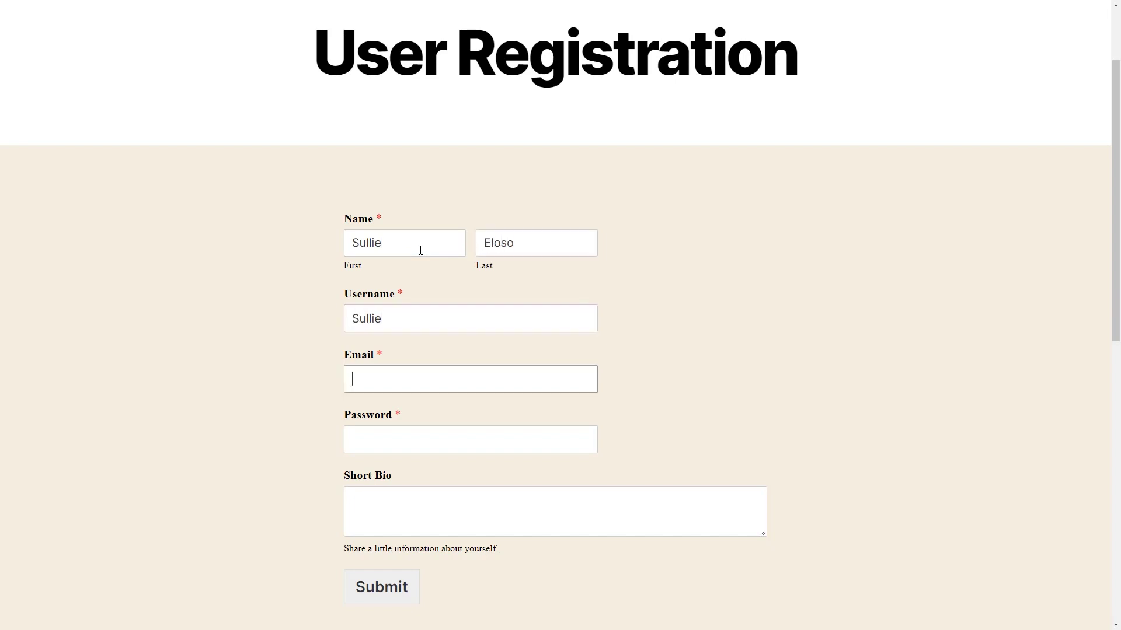
{"action": "key", "text": "Tab"}
{"action": "type", "text": "•••"}
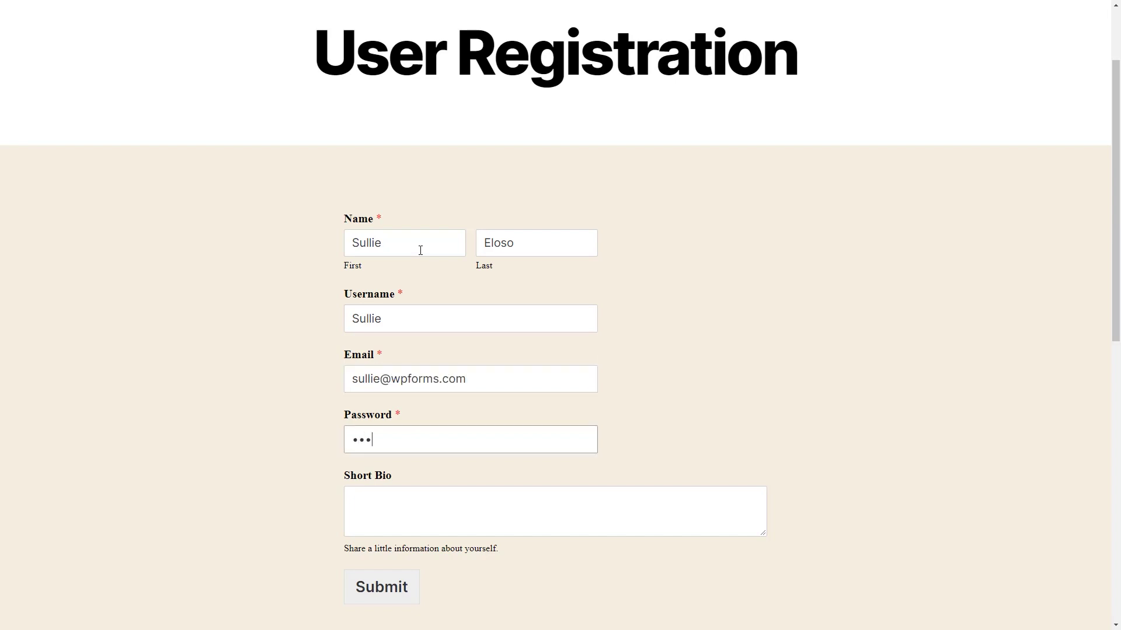
{"action": "type", "text": "•••••"}
{"action": "key", "text": "Tab"}
{"action": "type", "text": "H"}
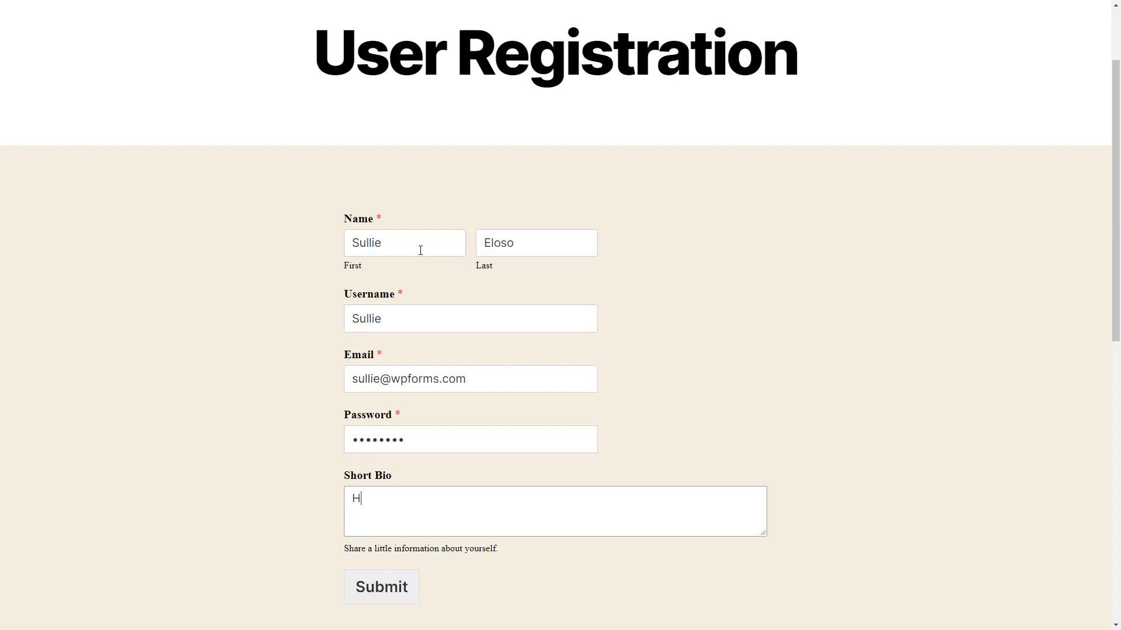
{"action": "type", "text": "i! I'm a bear!"}
- Submit the filled registration and open the User Role dropdown in the User Registration settings
{"action": "left_click", "coordinate": [395, 594]}
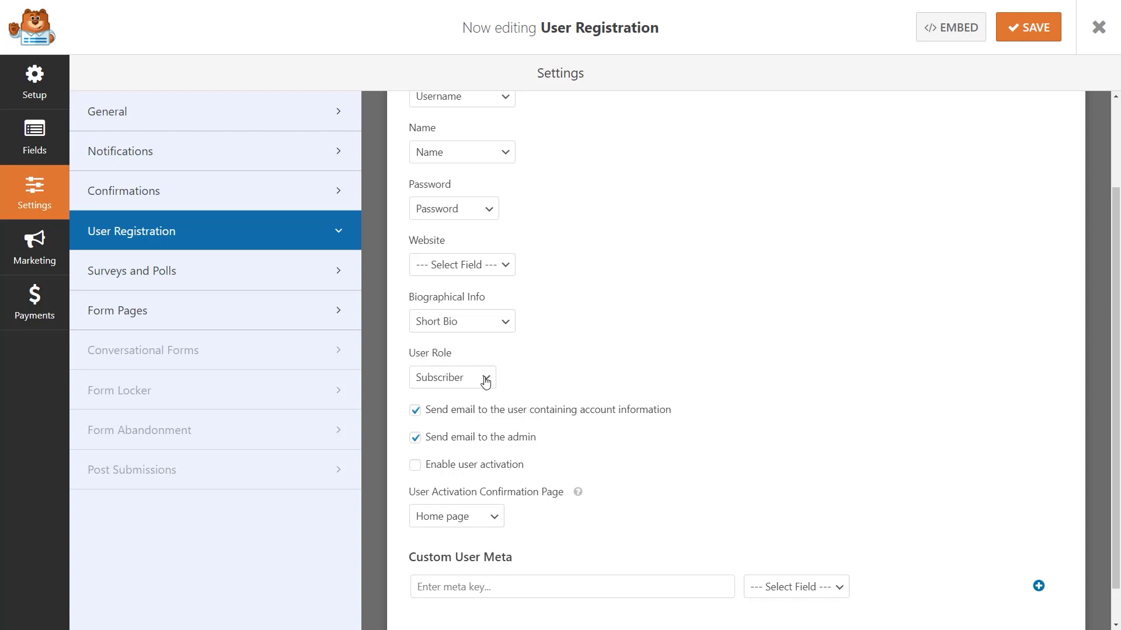
{"action": "left_click", "coordinate": [484, 377]}
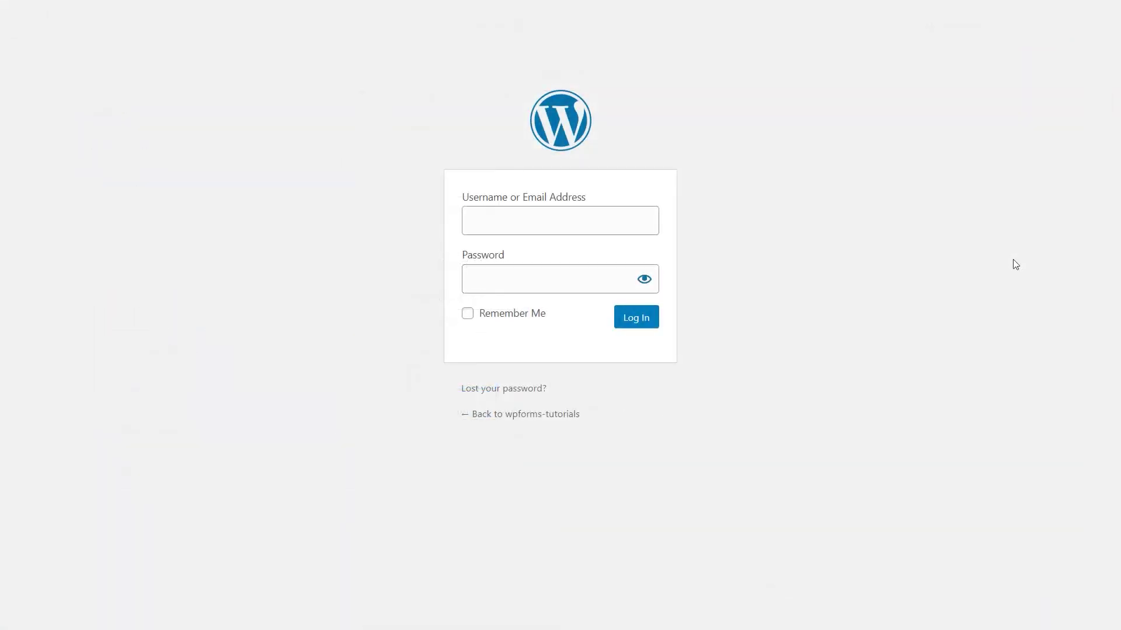
- Log in with the new account's username and password, then go to the Plugins page
{"action": "left_click", "coordinate": [630, 224]}
{"action": "type", "text": "Su"}
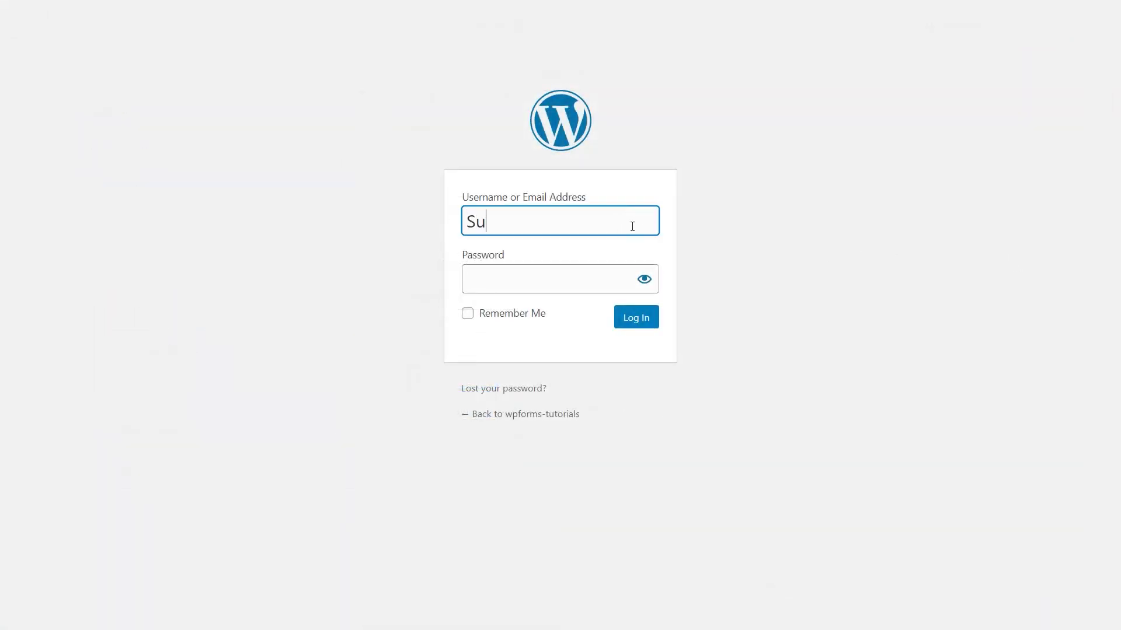
{"action": "type", "text": "llie"}
{"action": "key", "text": "Tab"}
{"action": "type", "text": "********"}
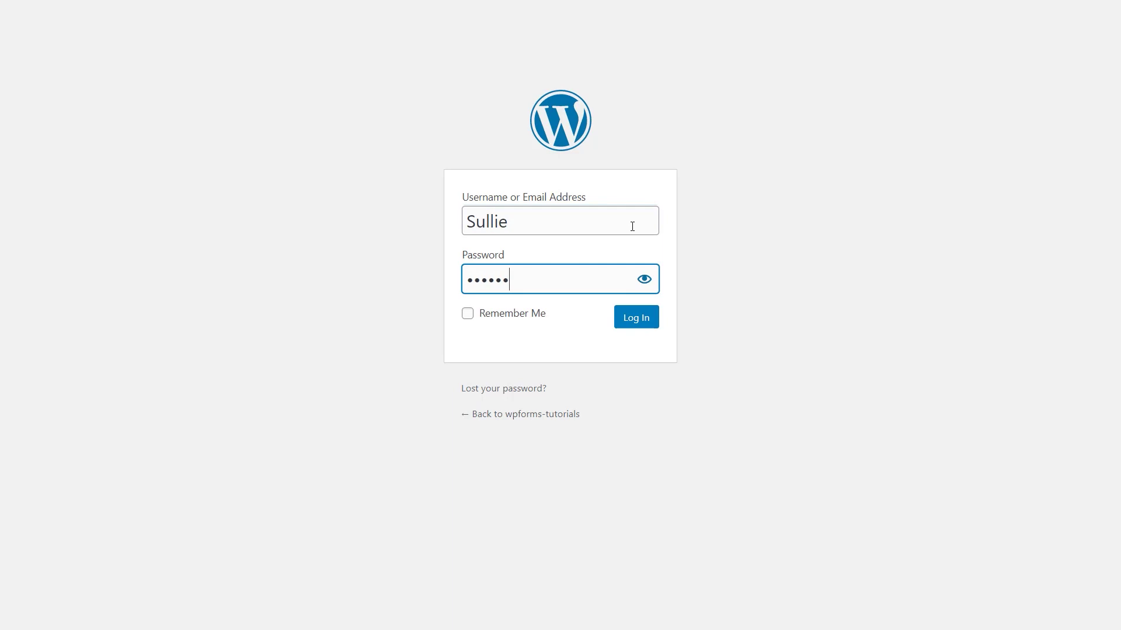
{"action": "key", "text": "Return"}
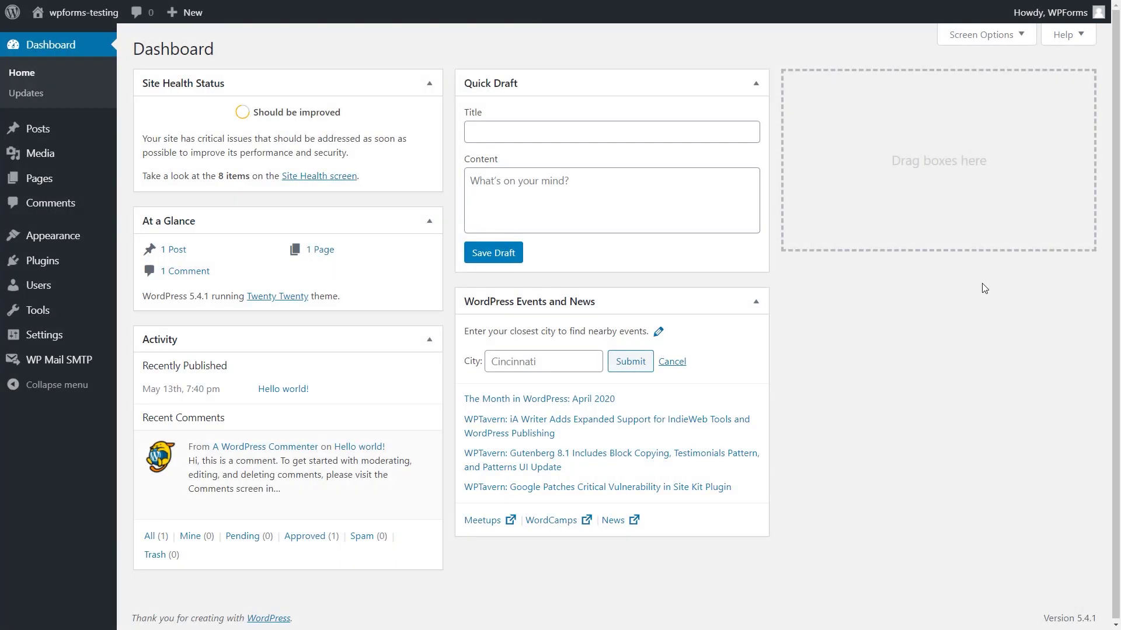
{"action": "left_click", "coordinate": [83, 268]}
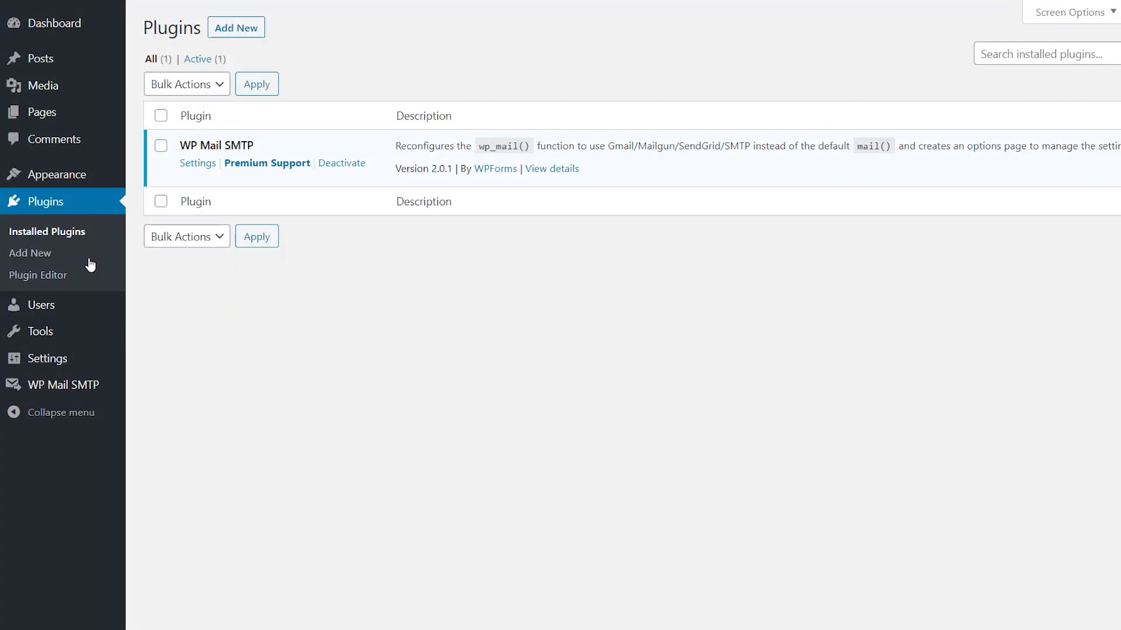
- Upload wpforms (1).zip as a new plugin, install it and activate WPForms
{"action": "left_click", "coordinate": [240, 29]}
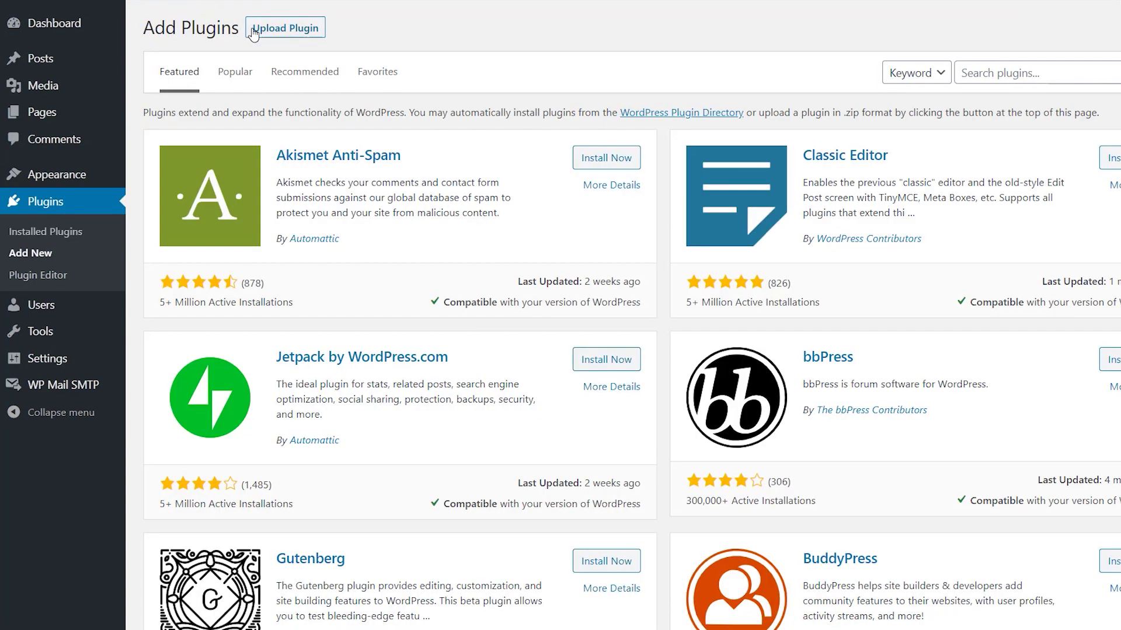
{"action": "left_click", "coordinate": [255, 29]}
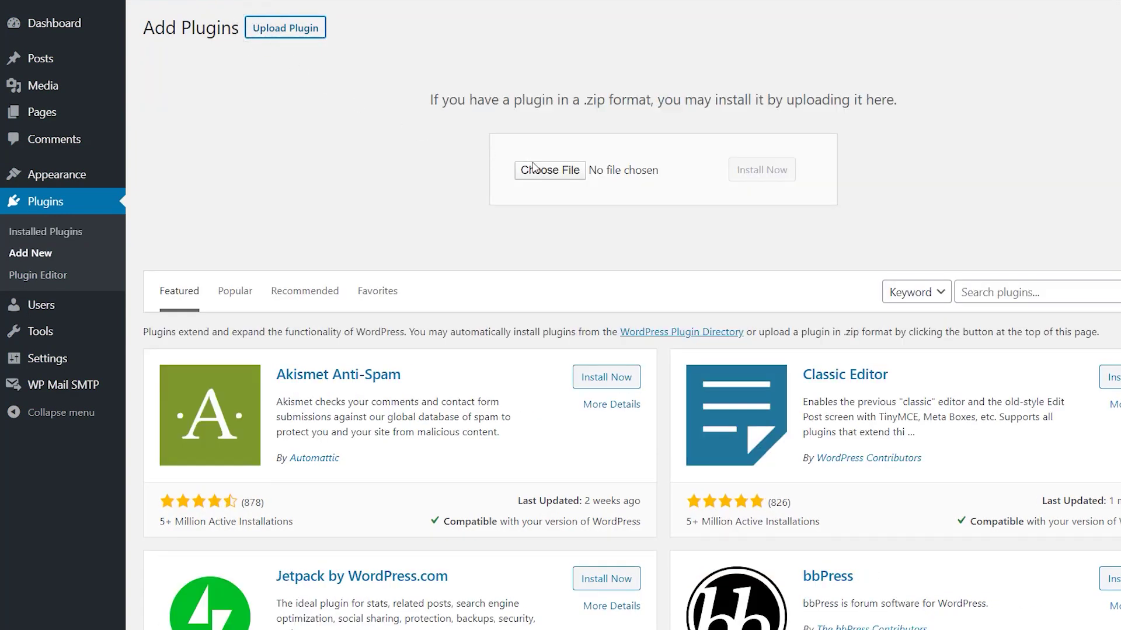
{"action": "left_click", "coordinate": [533, 168]}
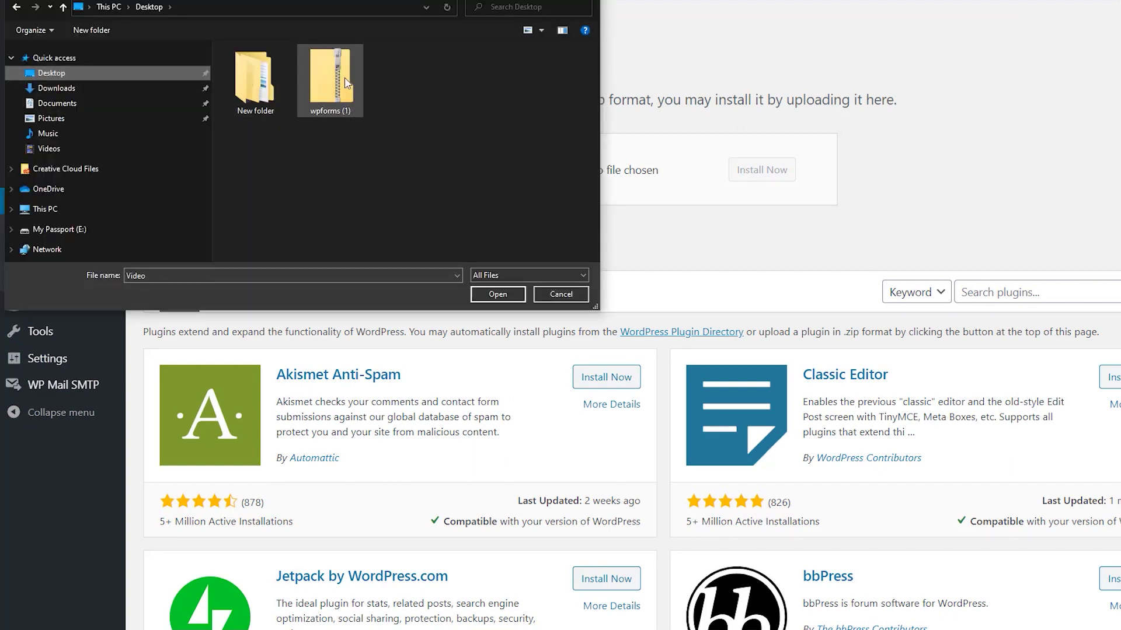
{"action": "left_click", "coordinate": [345, 82]}
{"action": "left_click", "coordinate": [498, 293]}
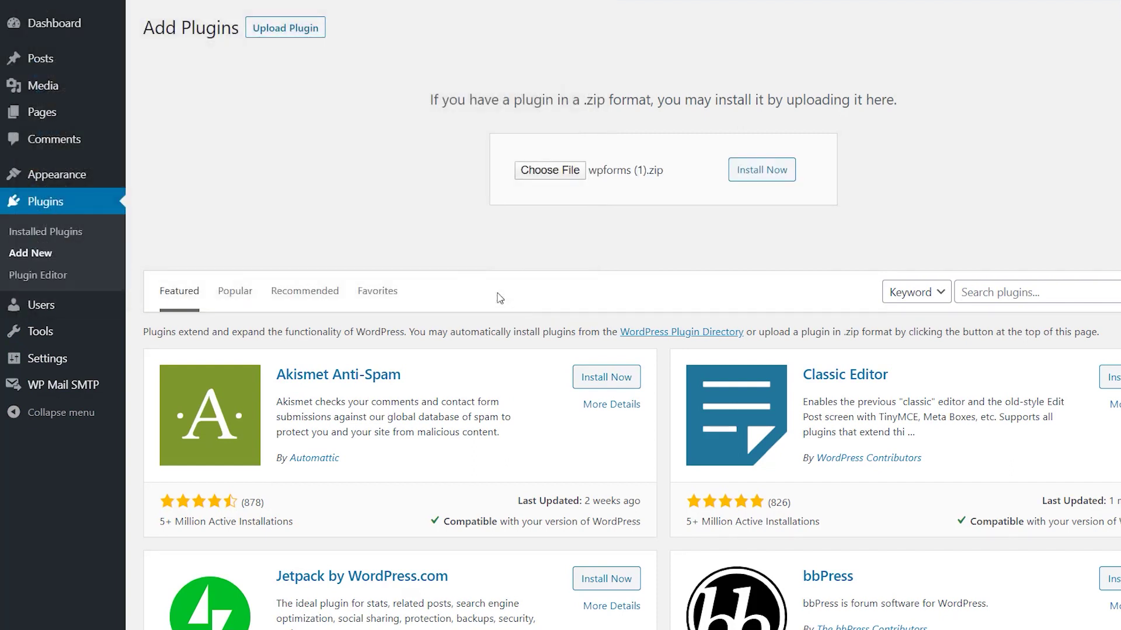
{"action": "left_click", "coordinate": [762, 170]}
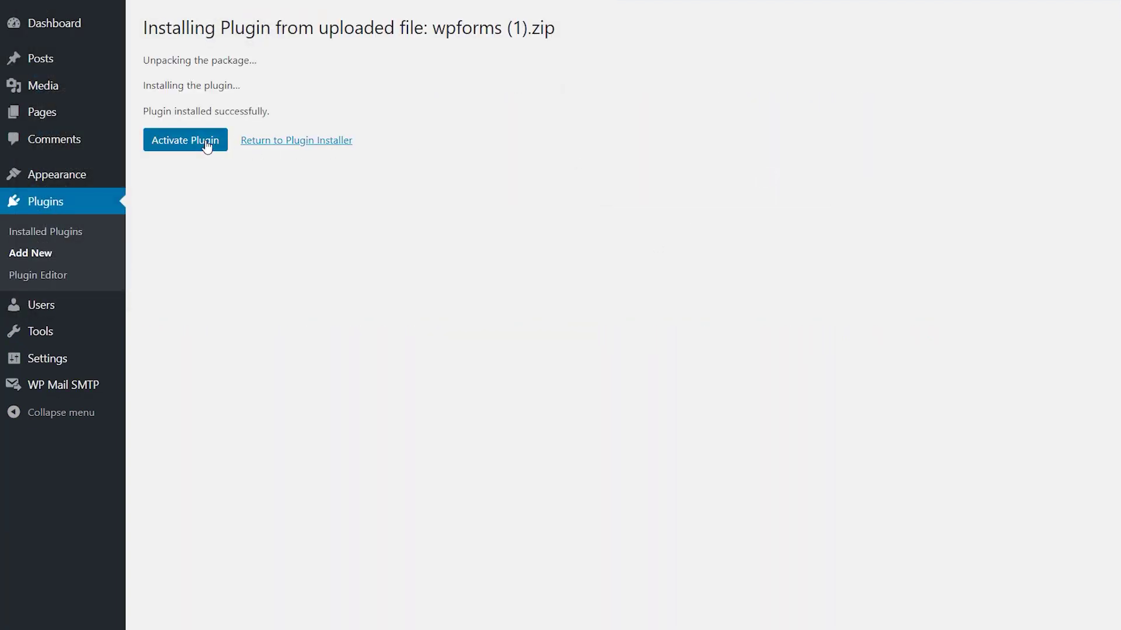
{"action": "left_click", "coordinate": [206, 146]}
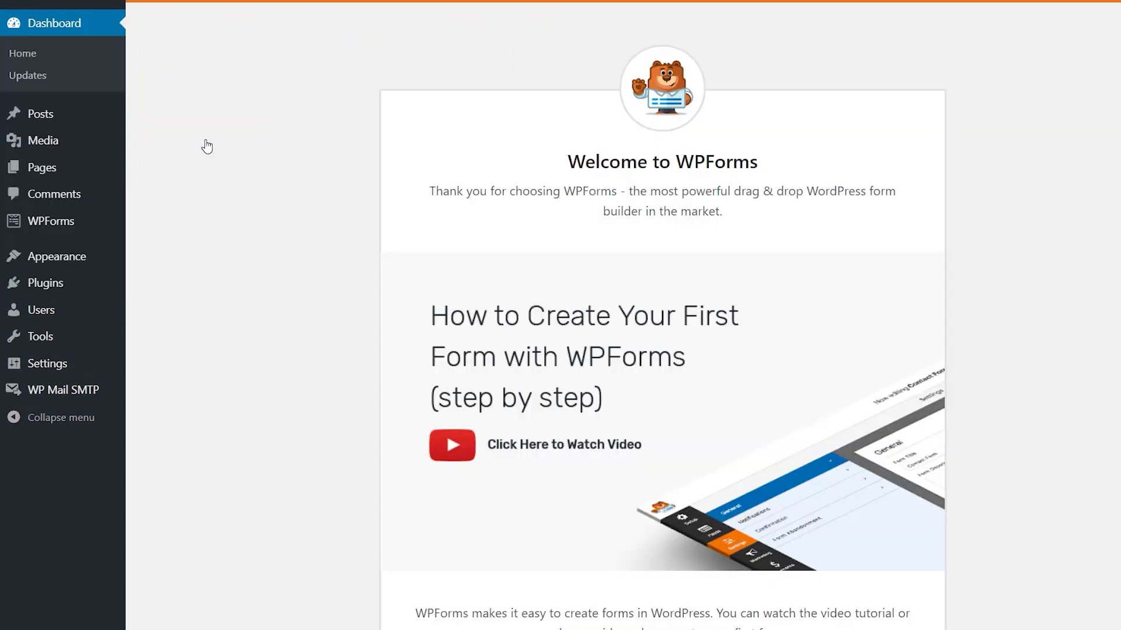
- Go to the WPForms Settings page, where the license key is verified as elite
{"action": "mouse_move", "coordinate": [64, 227]}
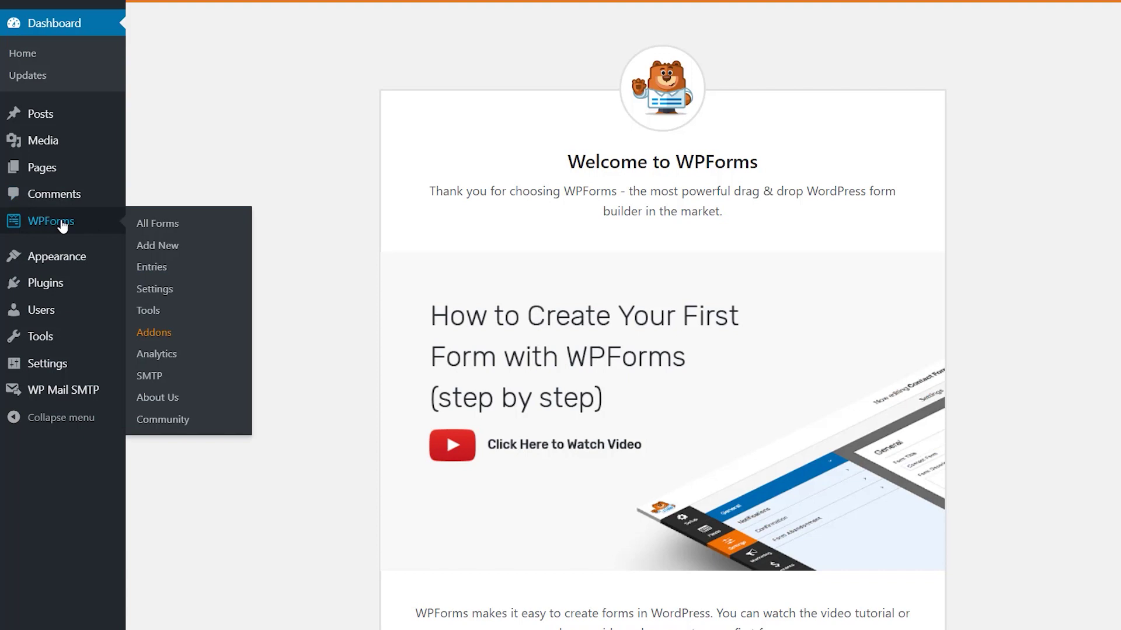
{"action": "left_click", "coordinate": [155, 290]}
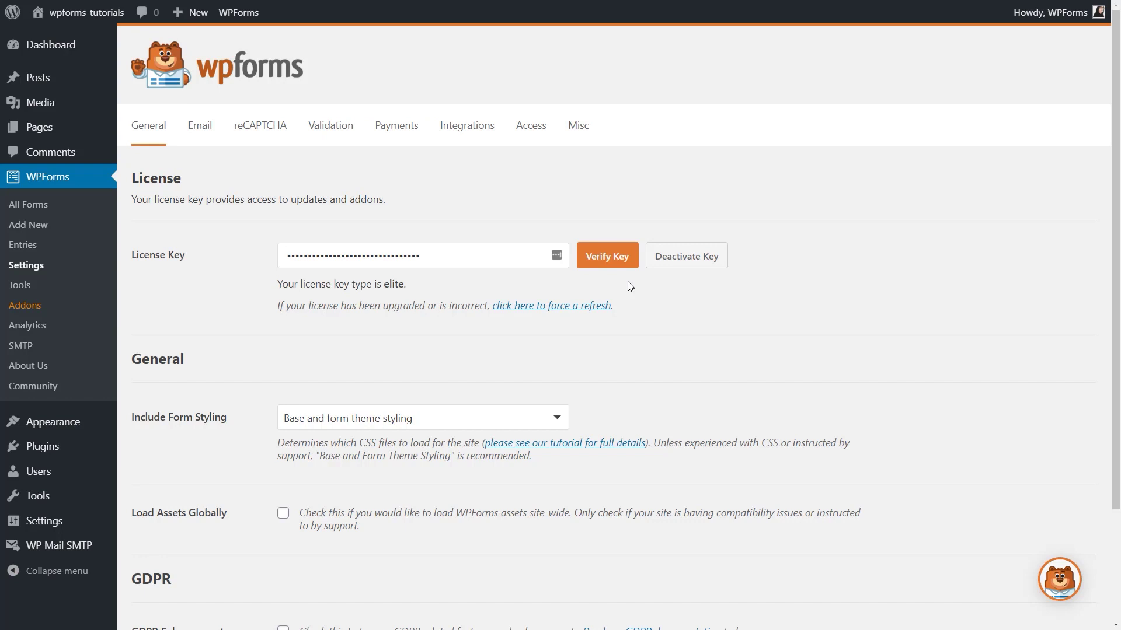
- Install the User Registration Addon from the WPForms Addons list, then start a new form
{"action": "left_click", "coordinate": [23, 309]}
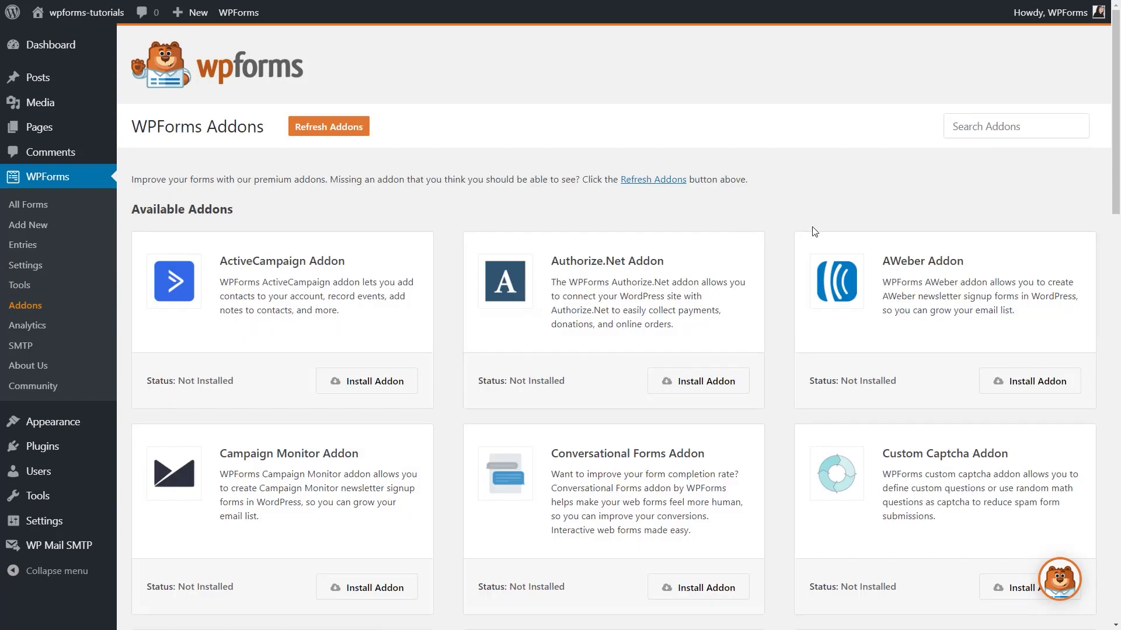
{"action": "left_click_drag", "start_coordinate": [1112, 145], "coordinate": [1113, 522]}
{"action": "left_click", "coordinate": [1059, 482]}
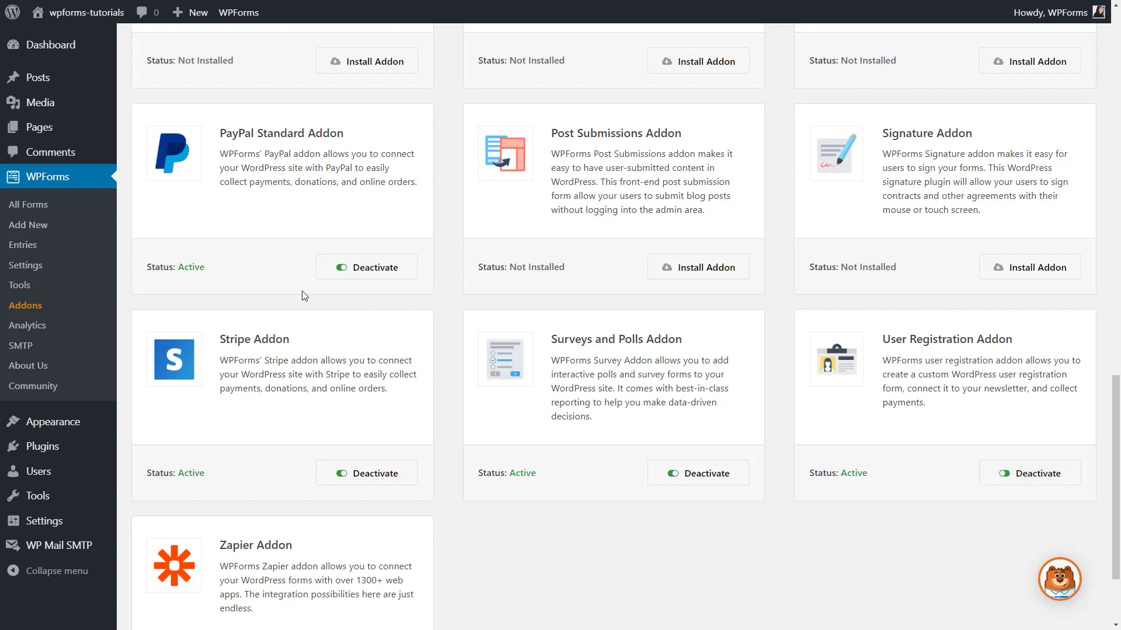
{"action": "left_click", "coordinate": [59, 227]}
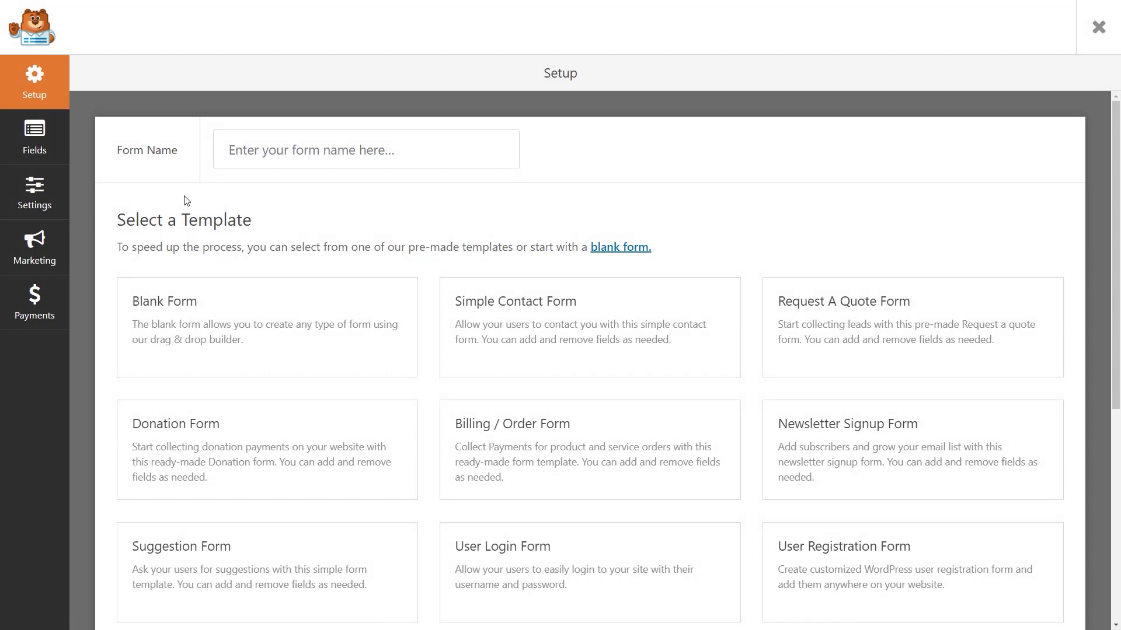
- Name the form 'User Registration', build it from the User Registration Form template, and dismiss the reminder
{"action": "left_click", "coordinate": [284, 155]}
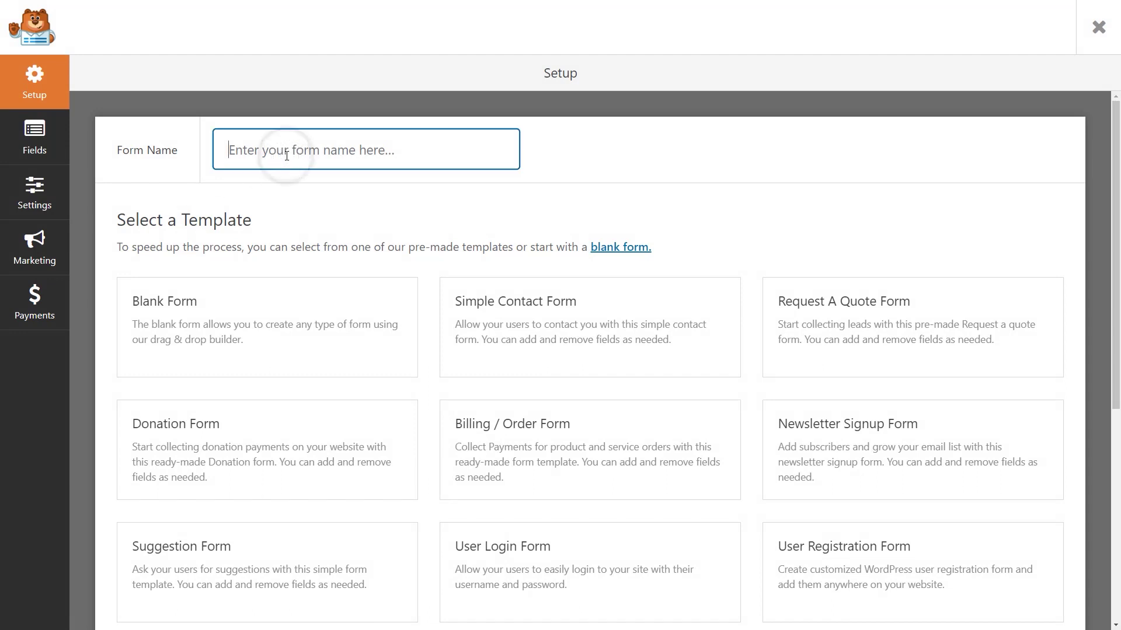
{"action": "type", "text": "User Registration"}
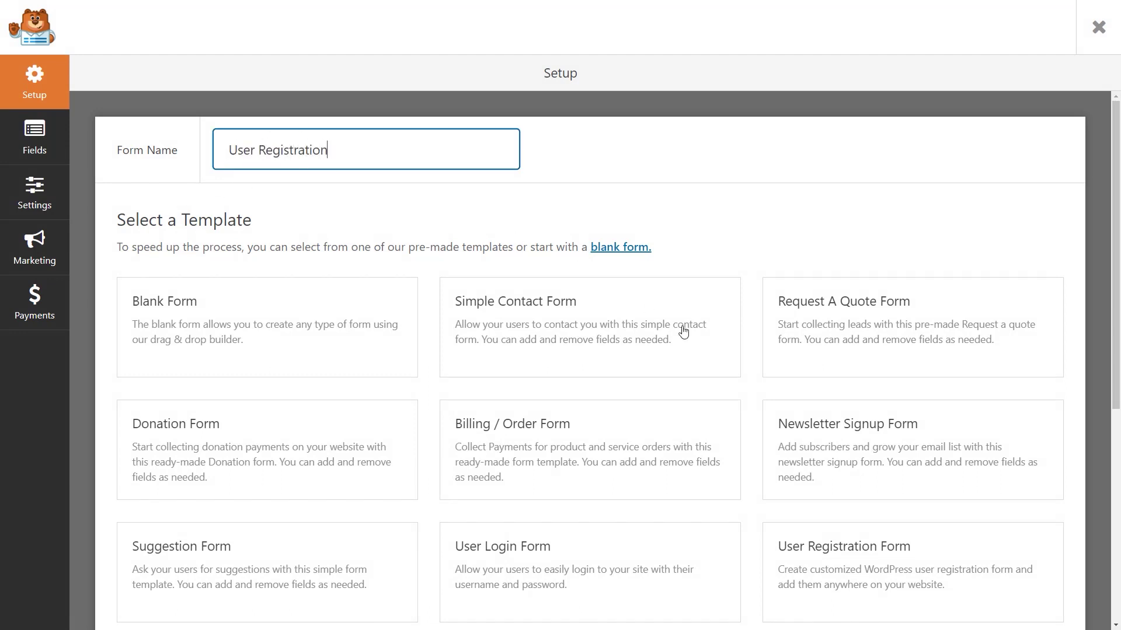
{"action": "left_click", "coordinate": [945, 574]}
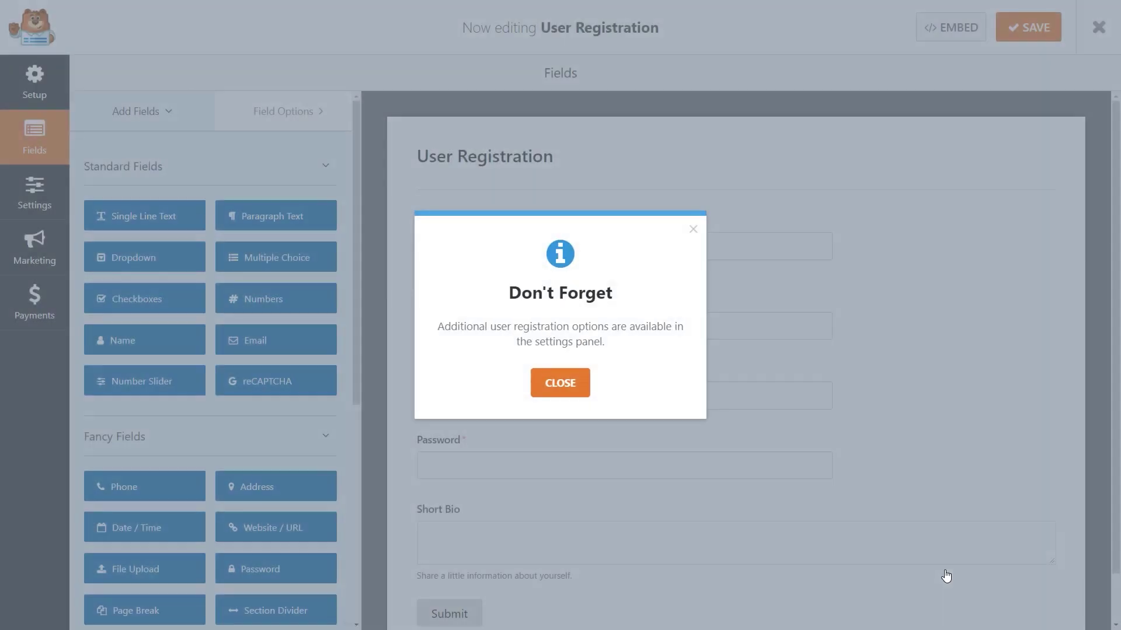
{"action": "left_click", "coordinate": [577, 383]}
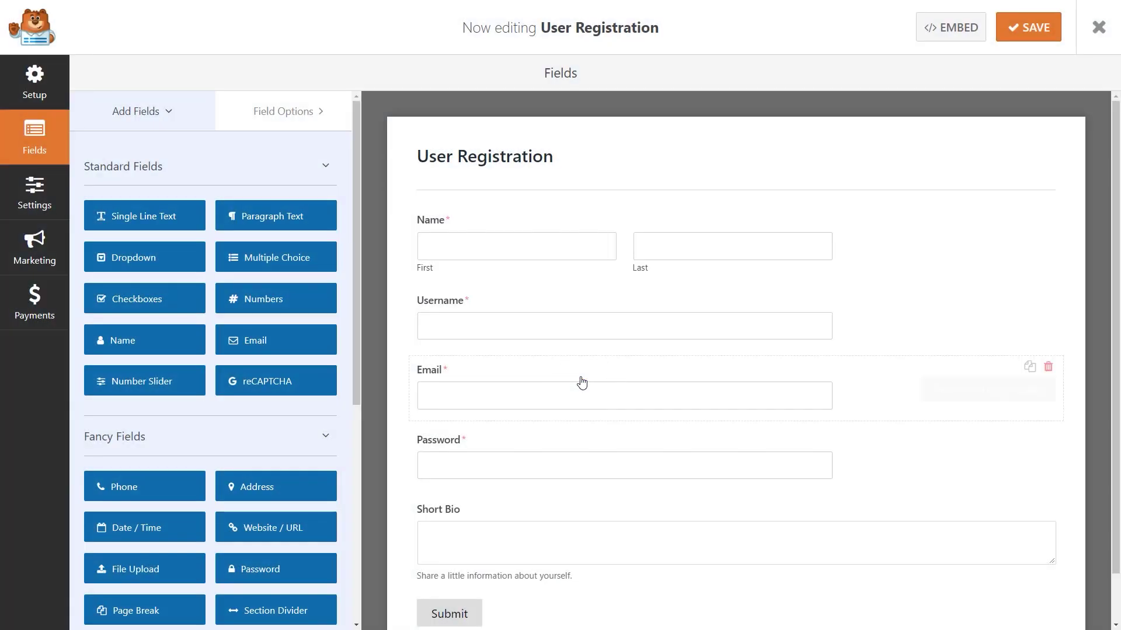
- Inspect the Name, Email, Username, Password and Short Bio field options, then go to the form settings
{"action": "left_click", "coordinate": [626, 219]}
{"action": "left_click", "coordinate": [633, 375]}
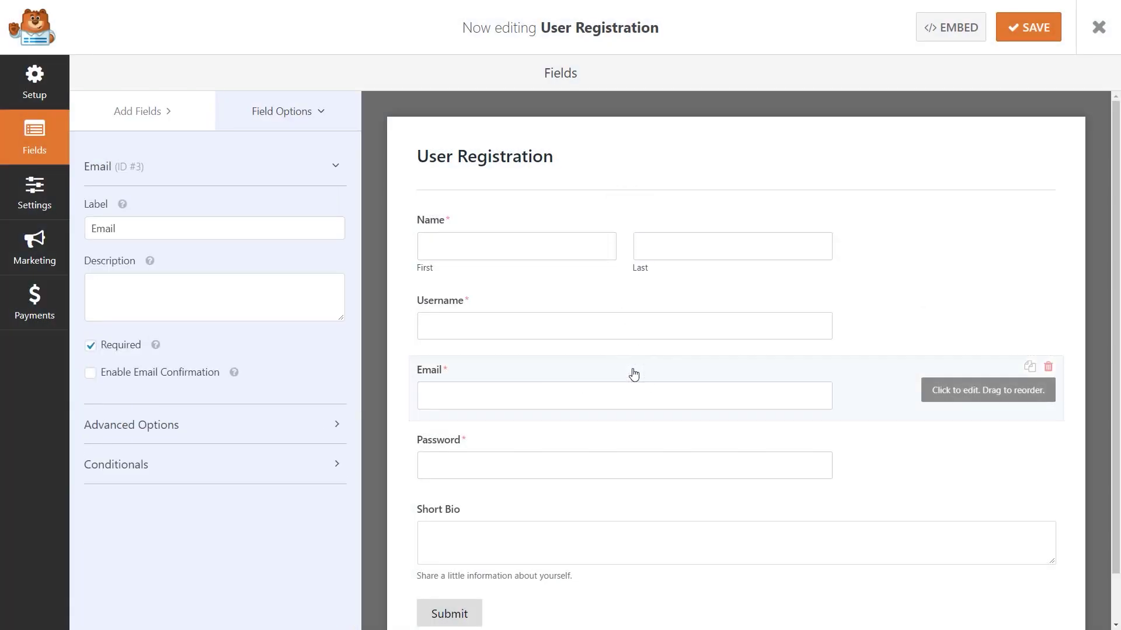
{"action": "left_click", "coordinate": [653, 303]}
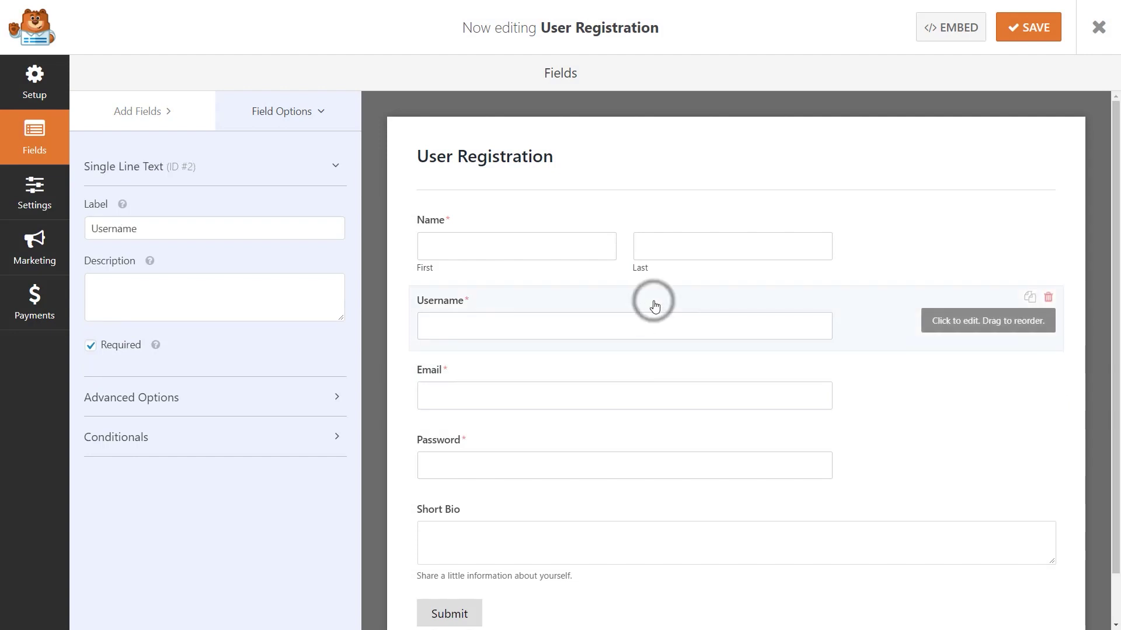
{"action": "left_click", "coordinate": [642, 447]}
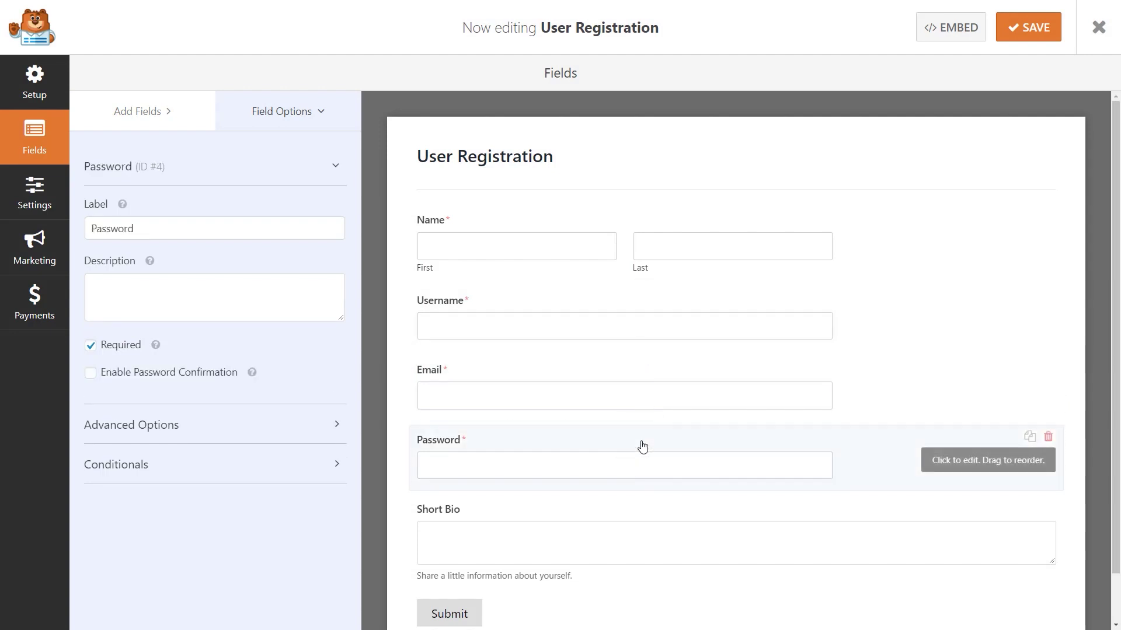
{"action": "left_click", "coordinate": [639, 518]}
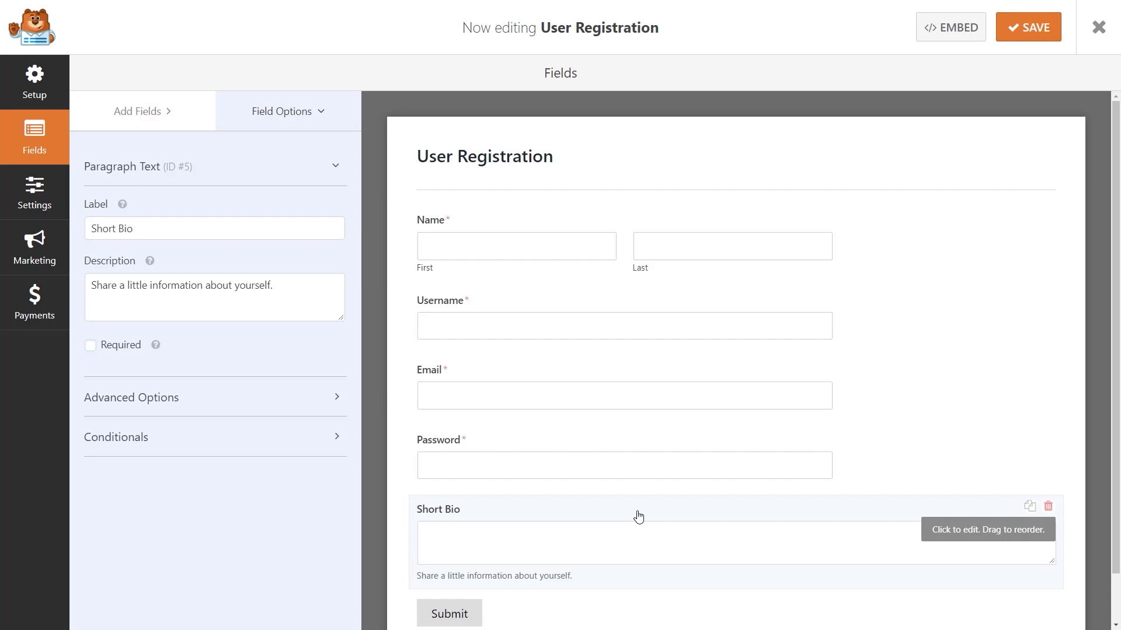
{"action": "left_click", "coordinate": [151, 111]}
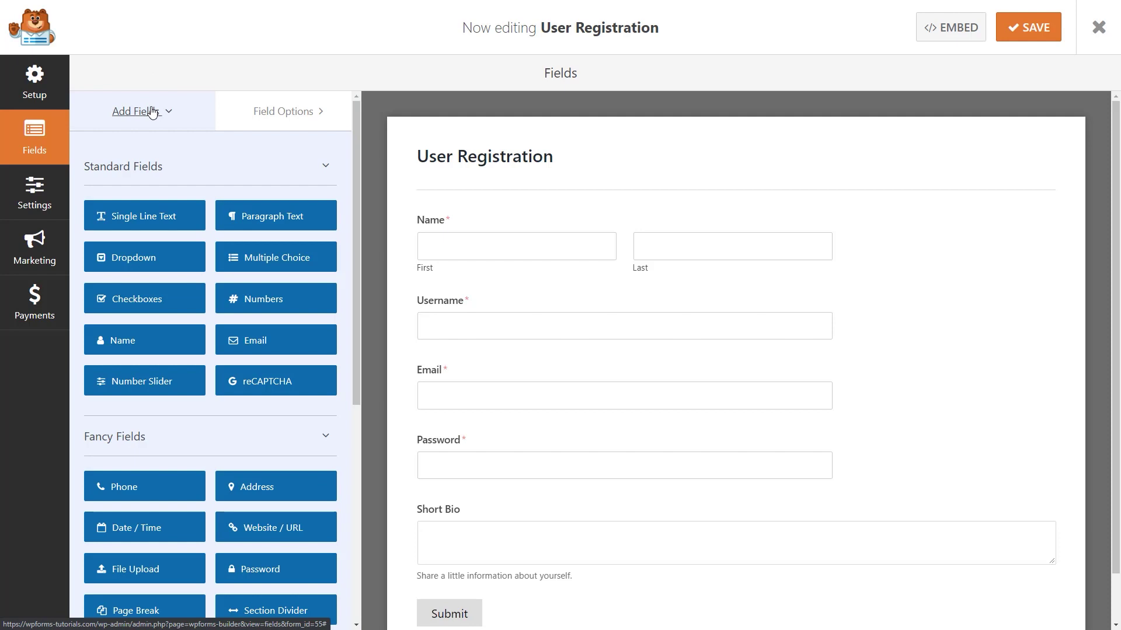
{"action": "left_click", "coordinate": [41, 197]}
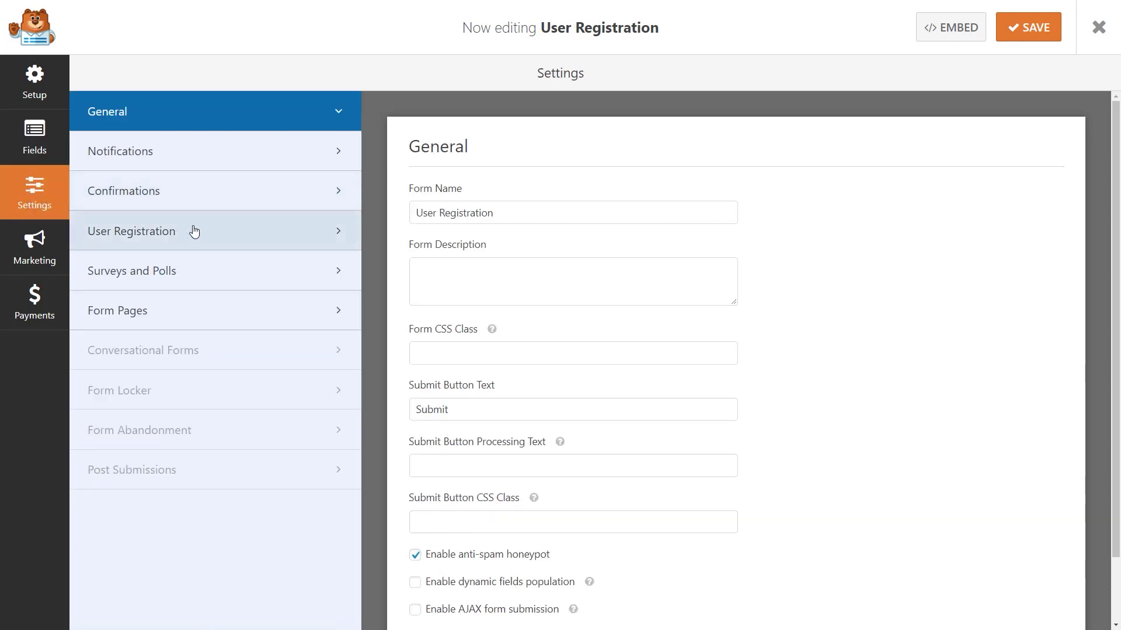
- Open the User Registration settings and keep User Name mapped to the Username field
{"action": "left_click", "coordinate": [225, 235]}
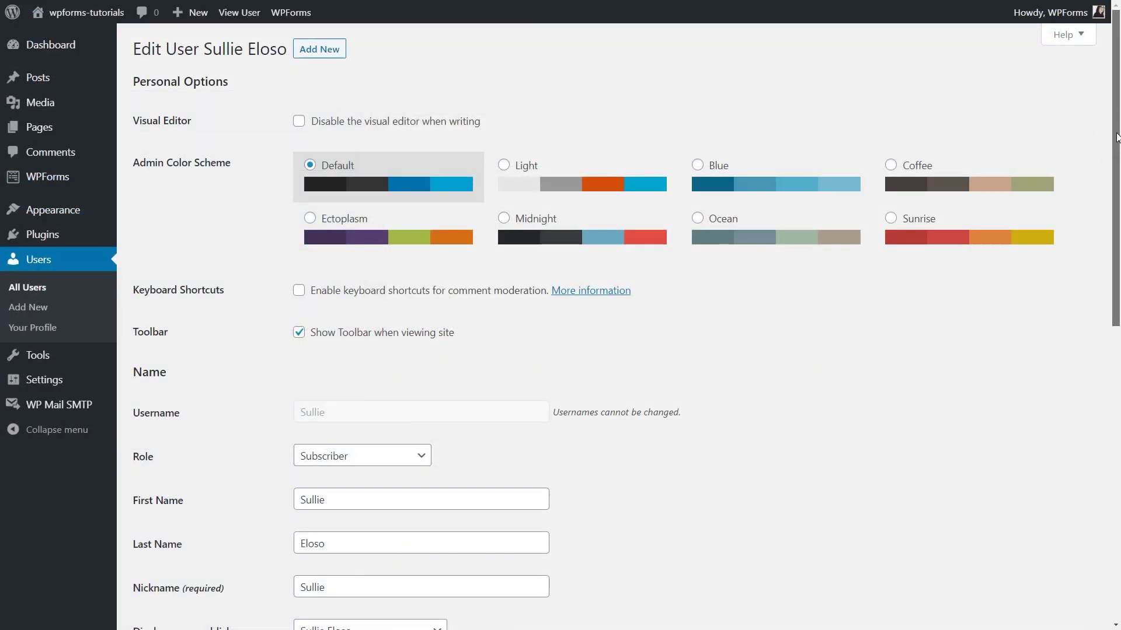
{"action": "scroll", "coordinate": [1115, 143], "scroll_direction": "down", "scroll_amount": 1}
{"action": "left_click_drag", "start_coordinate": [1115, 143], "coordinate": [1100, 303]}
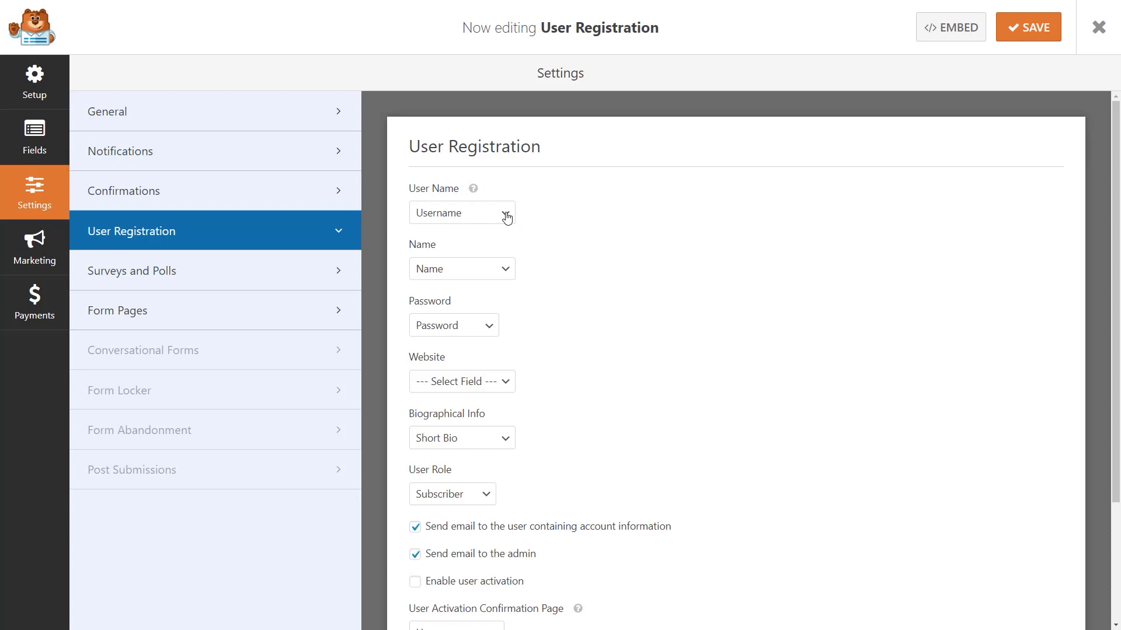
{"action": "left_click", "coordinate": [506, 215]}
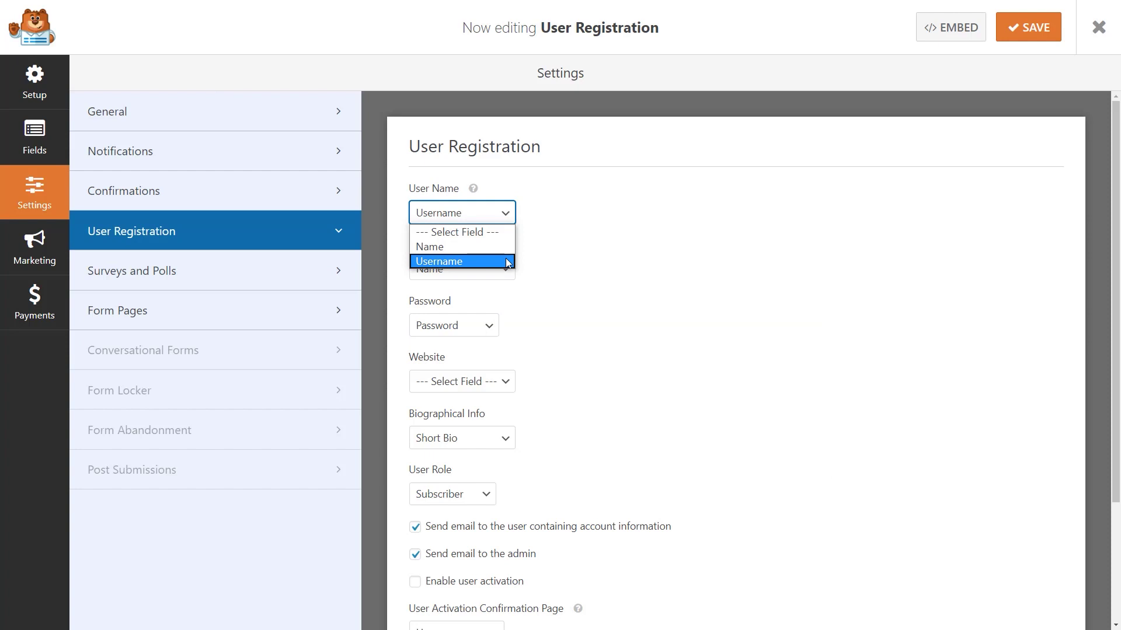
{"action": "left_click", "coordinate": [501, 259]}
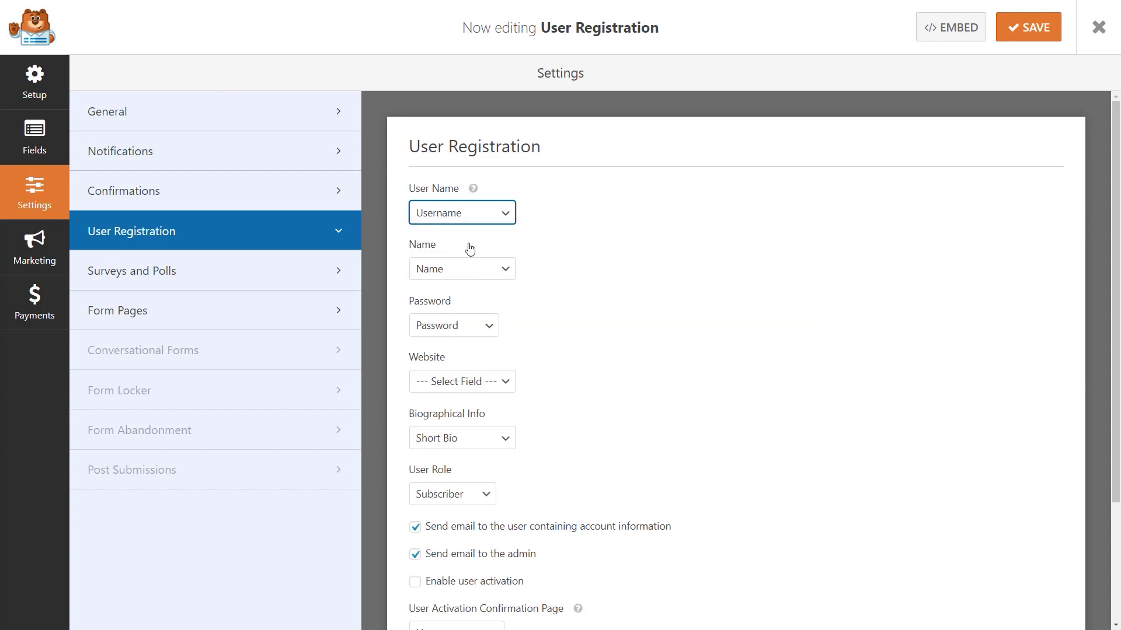
- Check the Name mapping, keep Password mapped to the Password field, and leave Website unmapped
{"action": "left_click", "coordinate": [504, 269]}
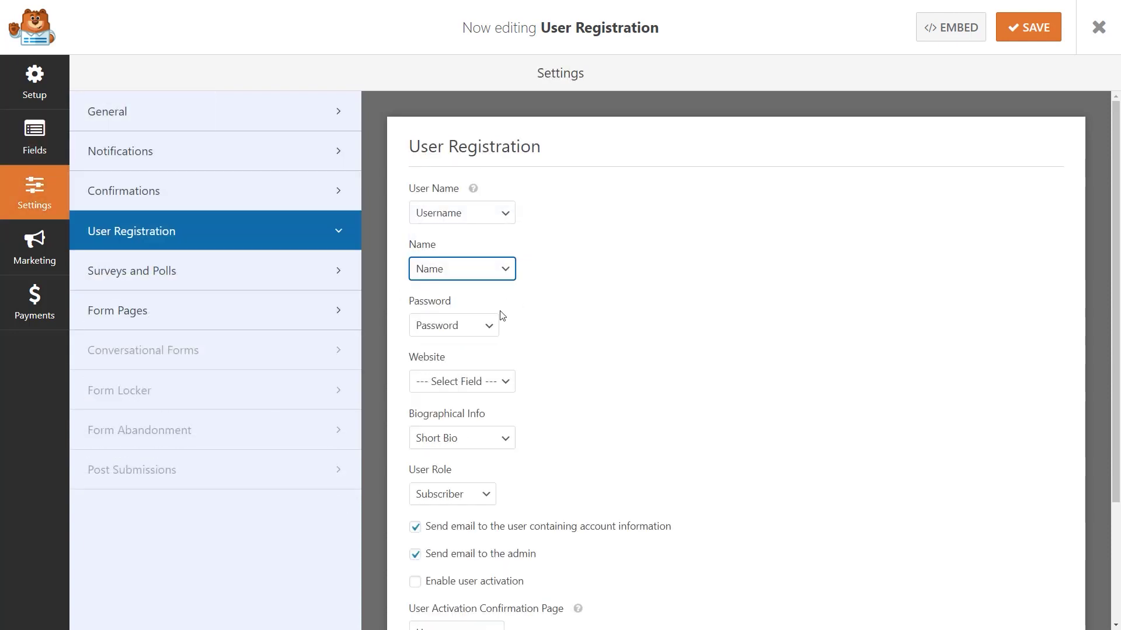
{"action": "left_click", "coordinate": [495, 325]}
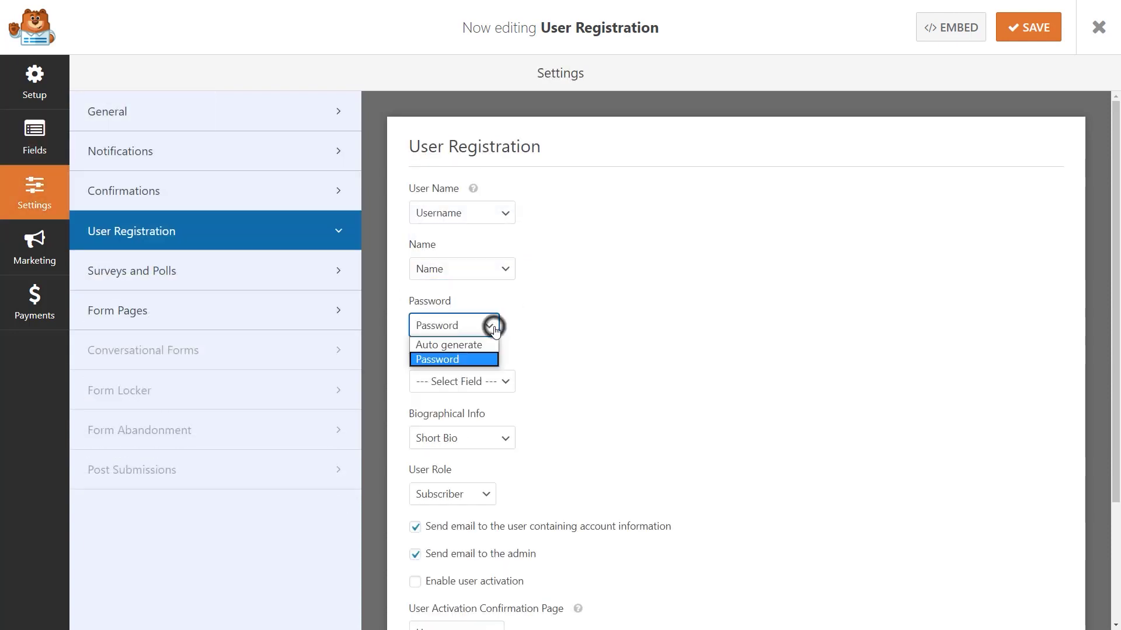
{"action": "left_click", "coordinate": [482, 360]}
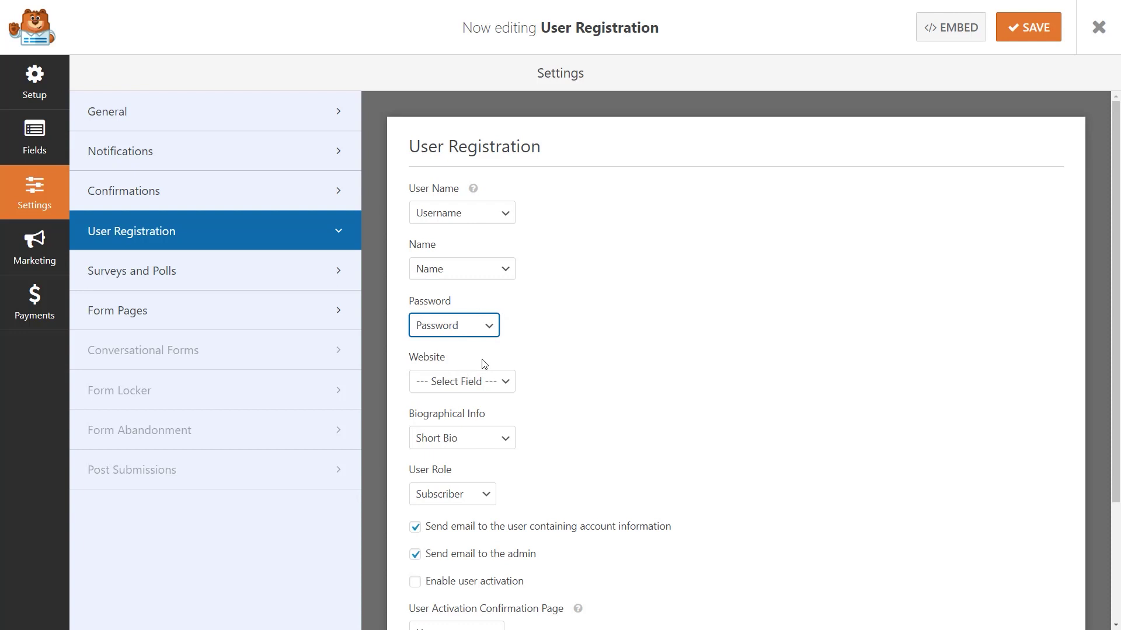
{"action": "left_click", "coordinate": [459, 358]}
{"action": "left_click", "coordinate": [502, 386]}
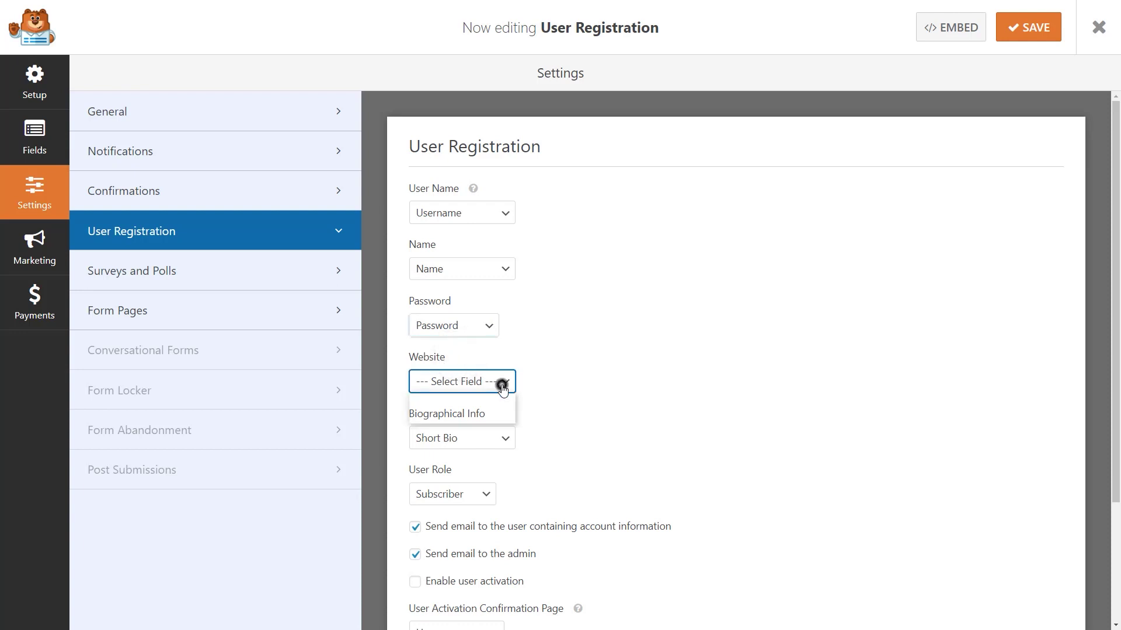
{"action": "left_click", "coordinate": [503, 397]}
{"action": "left_click", "coordinate": [562, 387]}
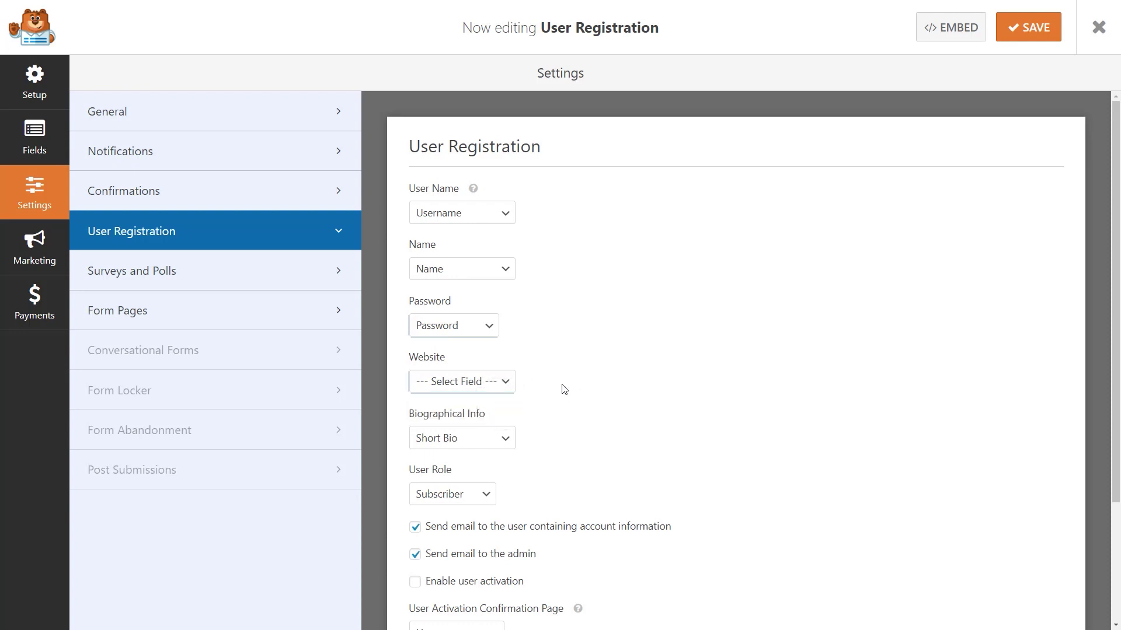
{"action": "scroll", "coordinate": [564, 388], "scroll_direction": "down", "scroll_amount": 2}
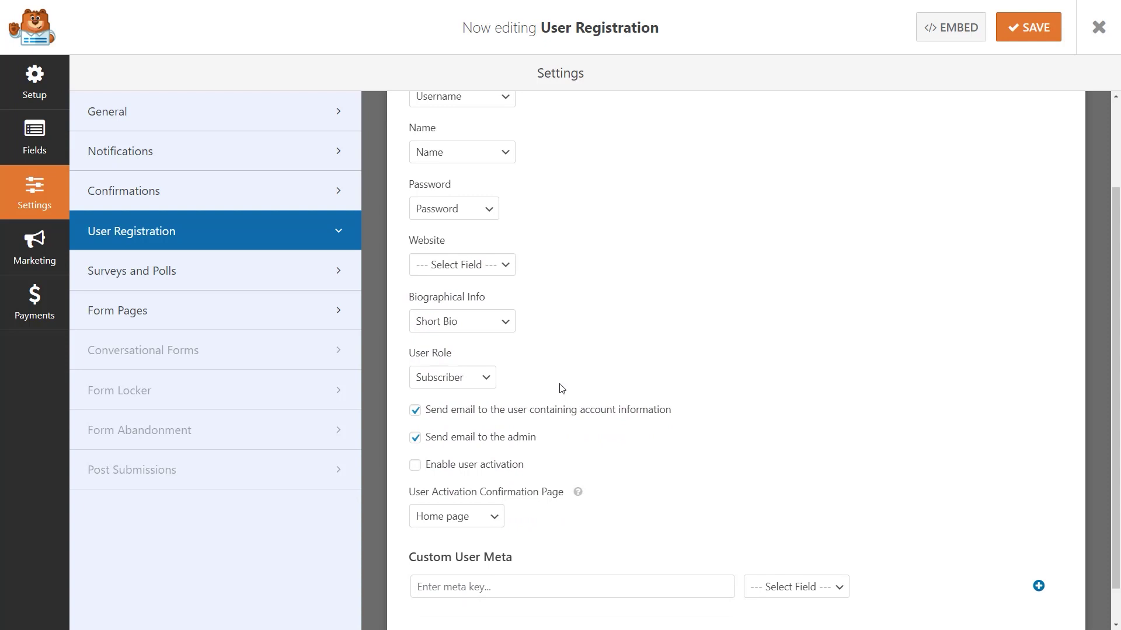
{"action": "left_click", "coordinate": [486, 380]}
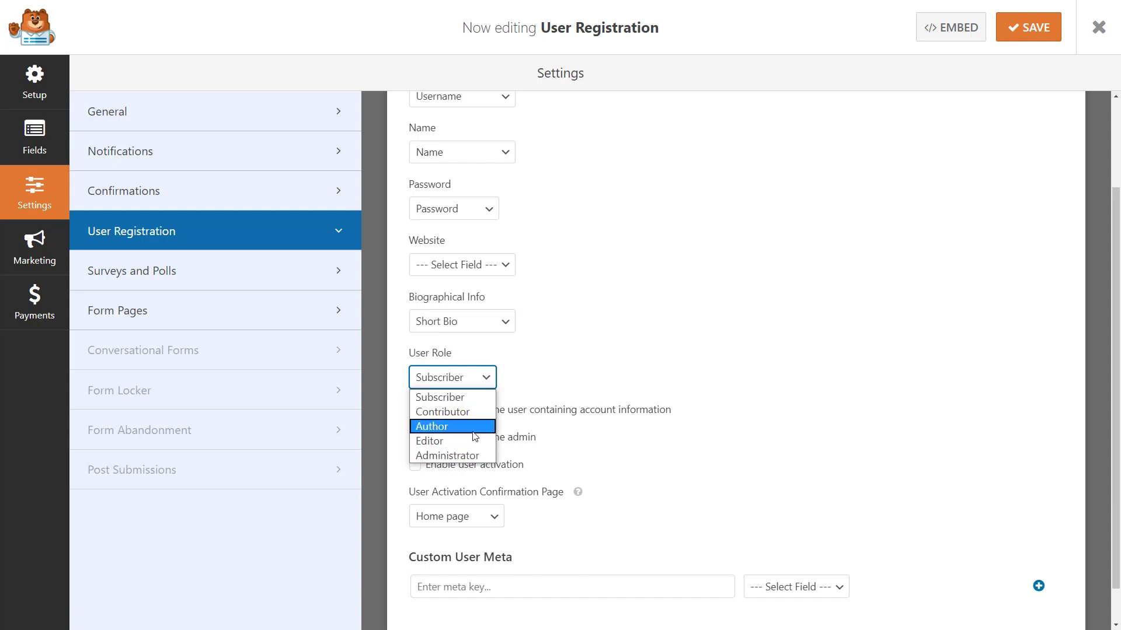
{"action": "left_click", "coordinate": [474, 398]}
{"action": "left_click", "coordinate": [554, 382]}
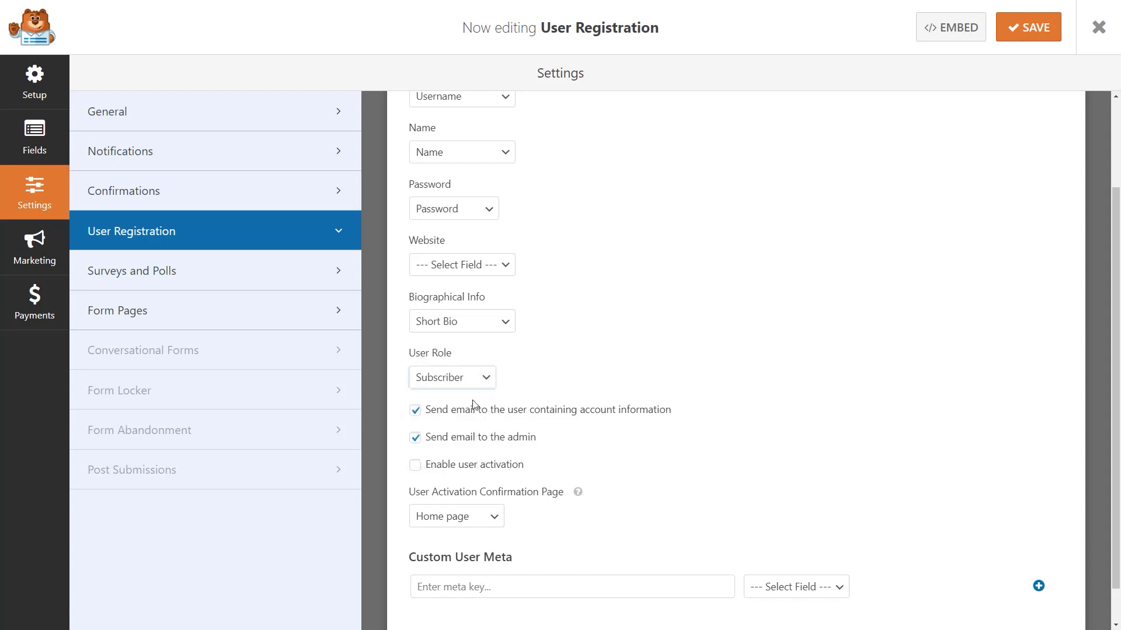
{"action": "left_click", "coordinate": [402, 413]}
{"action": "left_click", "coordinate": [401, 438]}
{"action": "left_click", "coordinate": [401, 470]}
- Enable user activation and try the activation methods, including Manual Approval
{"action": "left_click", "coordinate": [415, 465]}
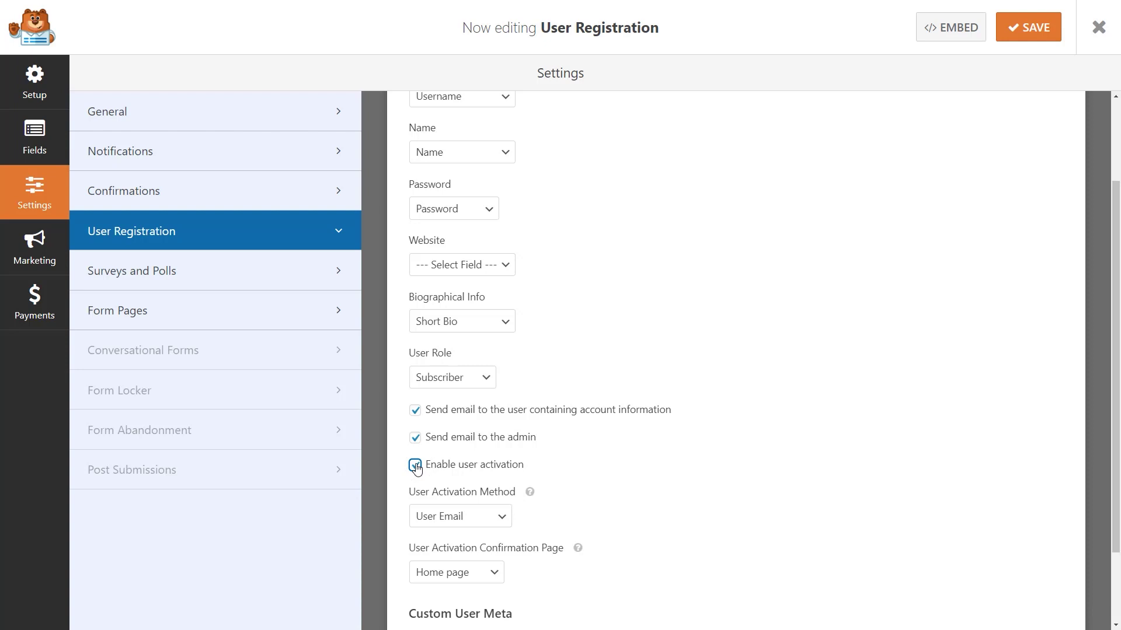
{"action": "scroll", "coordinate": [566, 481], "scroll_direction": "down", "scroll_amount": 2}
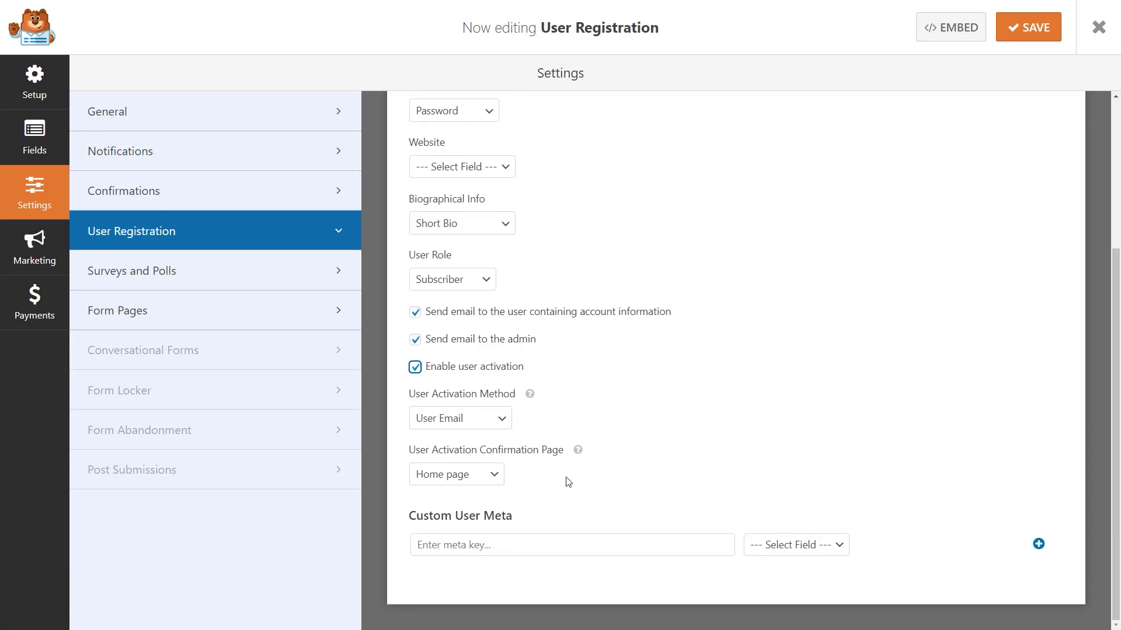
{"action": "left_click", "coordinate": [534, 419]}
{"action": "left_click", "coordinate": [526, 471]}
{"action": "left_click", "coordinate": [501, 421]}
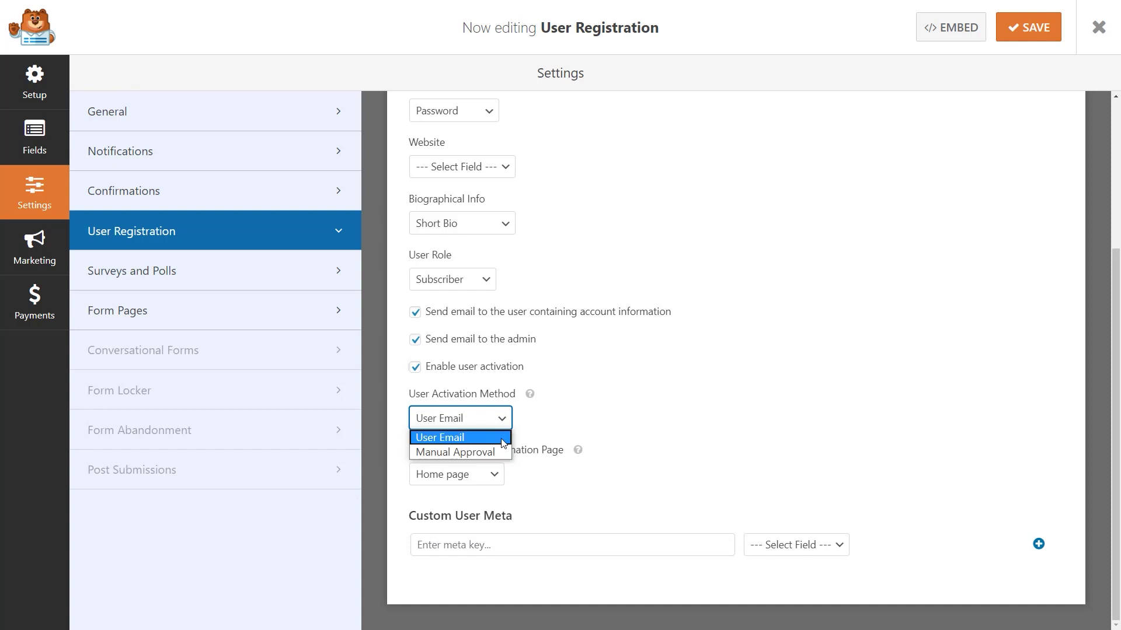
{"action": "left_click", "coordinate": [503, 439]}
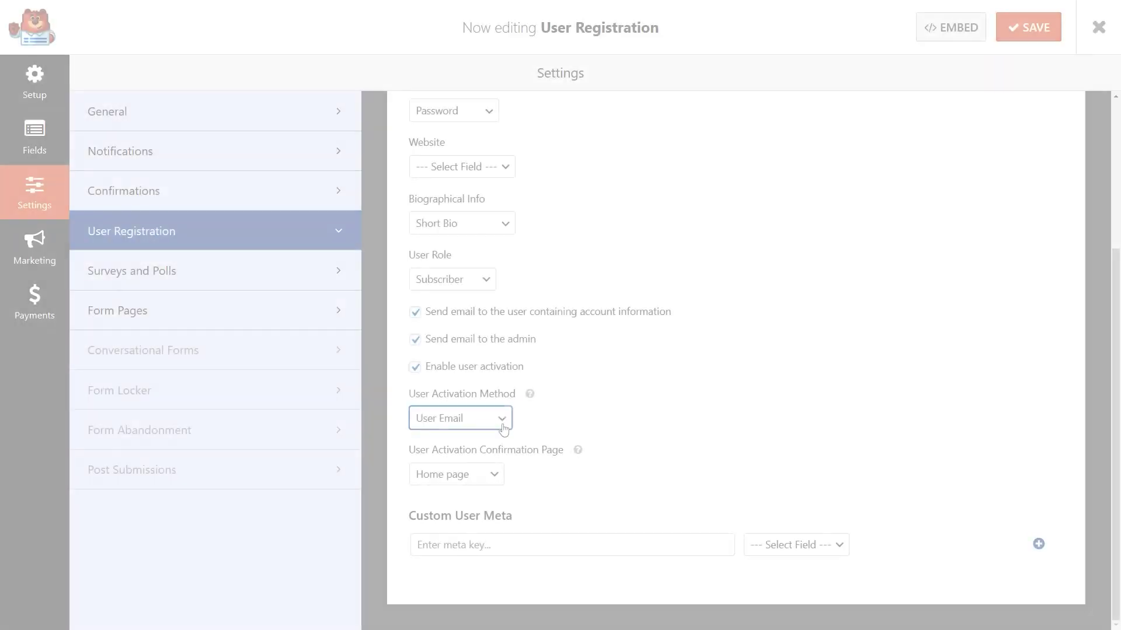
{"action": "left_click", "coordinate": [500, 418]}
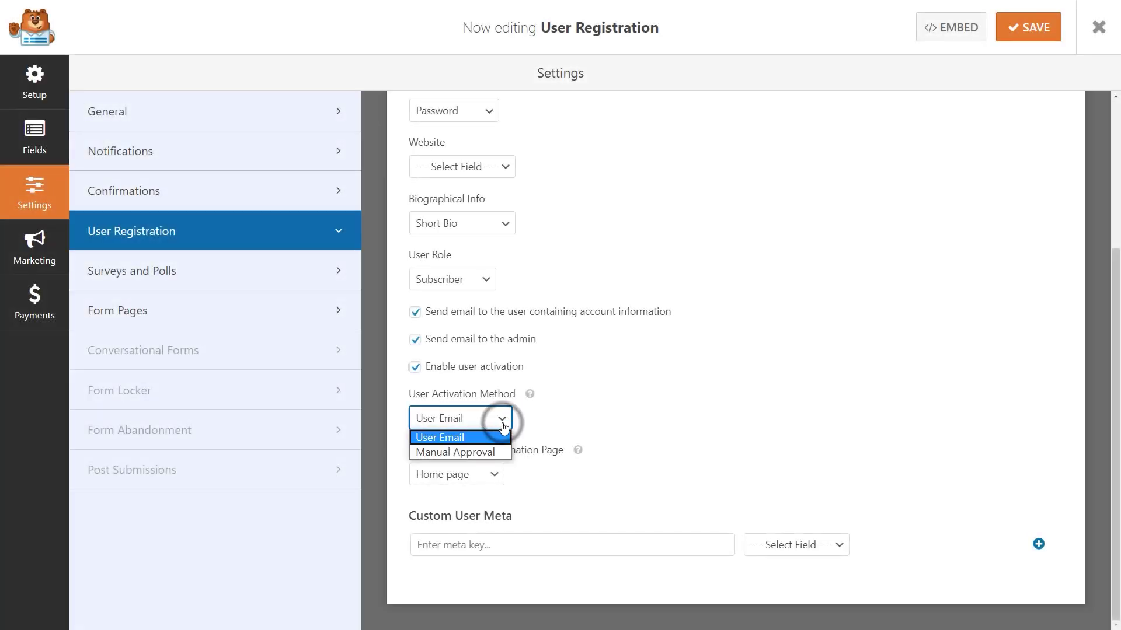
{"action": "left_click", "coordinate": [503, 452]}
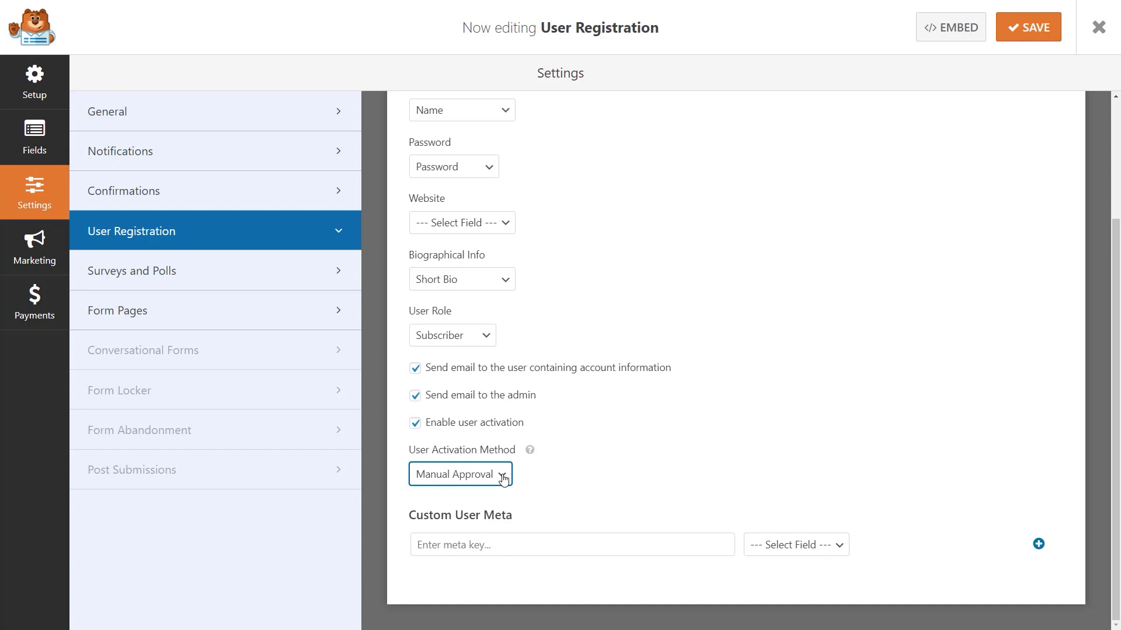
- Set the activation method to User Email with Home page as the confirmation page
{"action": "left_click", "coordinate": [503, 478]}
{"action": "left_click", "coordinate": [490, 494]}
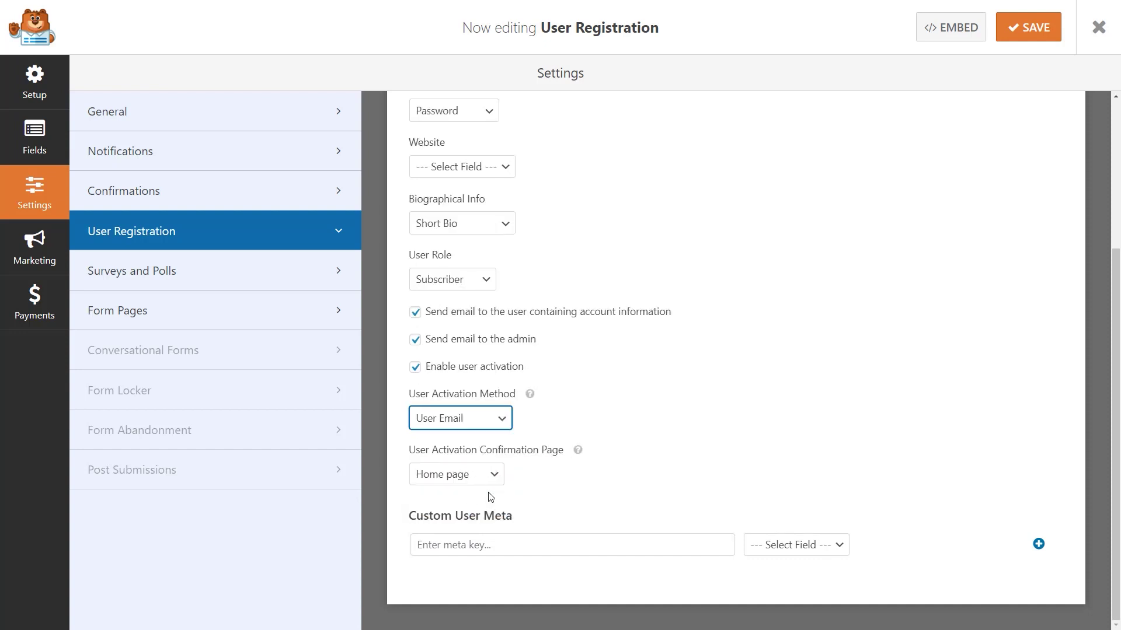
{"action": "left_click", "coordinate": [487, 476]}
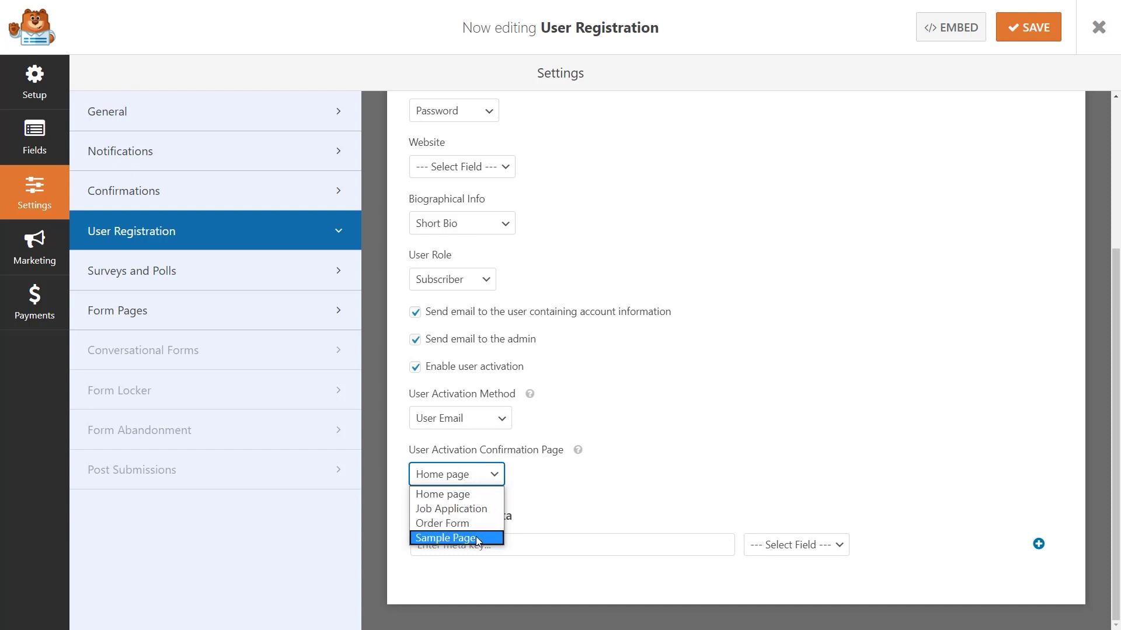
{"action": "left_click", "coordinate": [496, 495]}
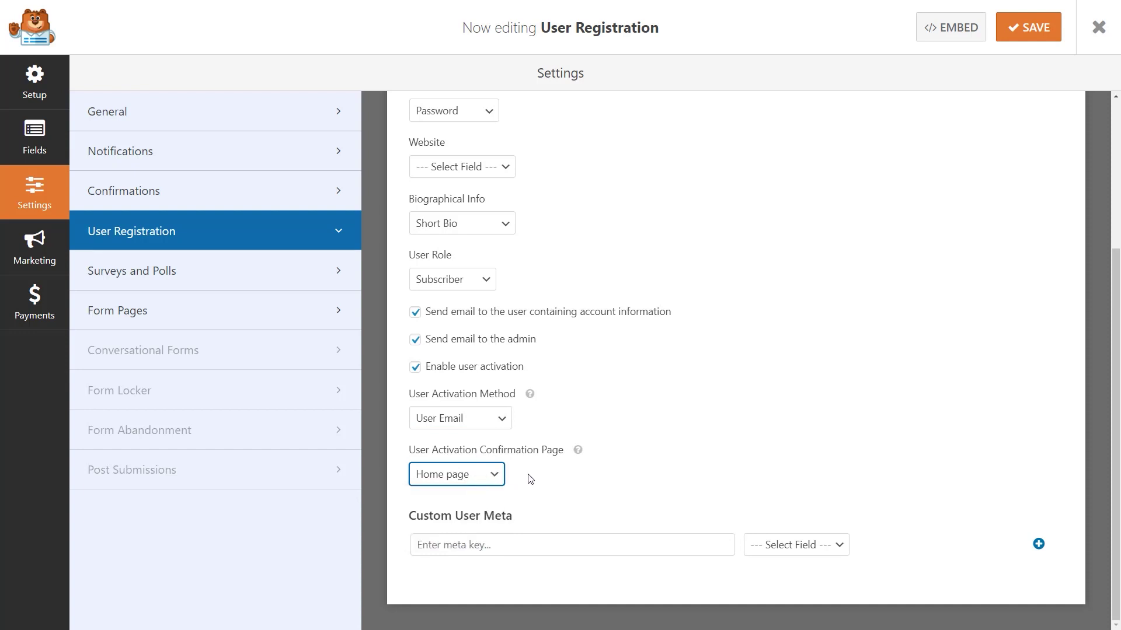
{"action": "left_click", "coordinate": [528, 476]}
{"action": "scroll", "coordinate": [529, 478], "scroll_direction": "up", "scroll_amount": 4}
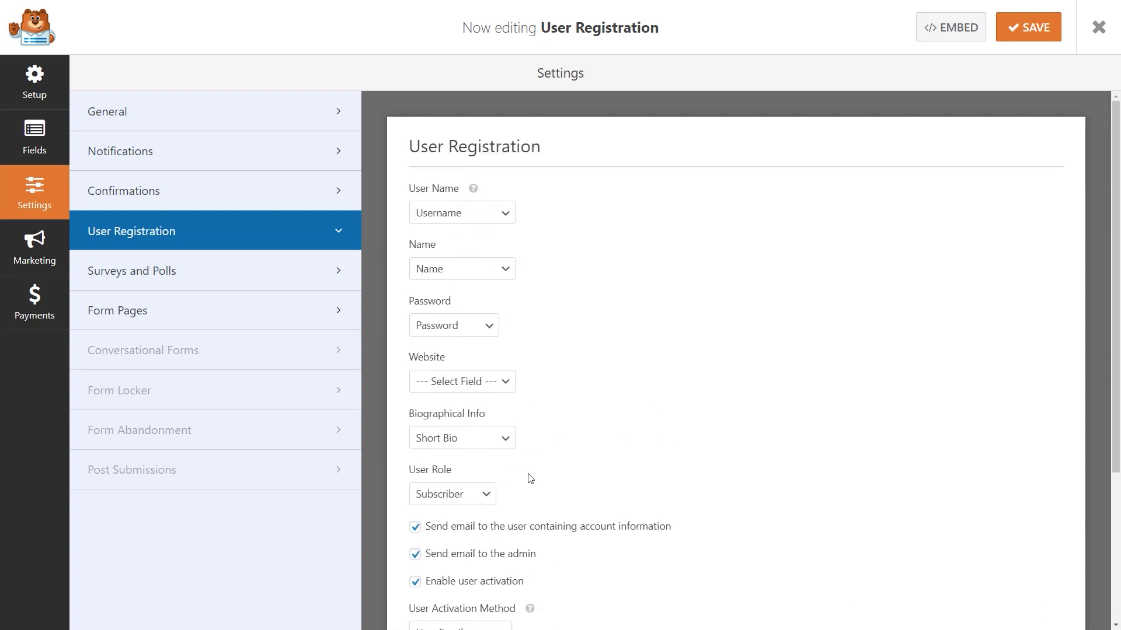
- Add the form's Email field smart tag, after a comma, to the default notification's Send To addresses
{"action": "left_click", "coordinate": [282, 151]}
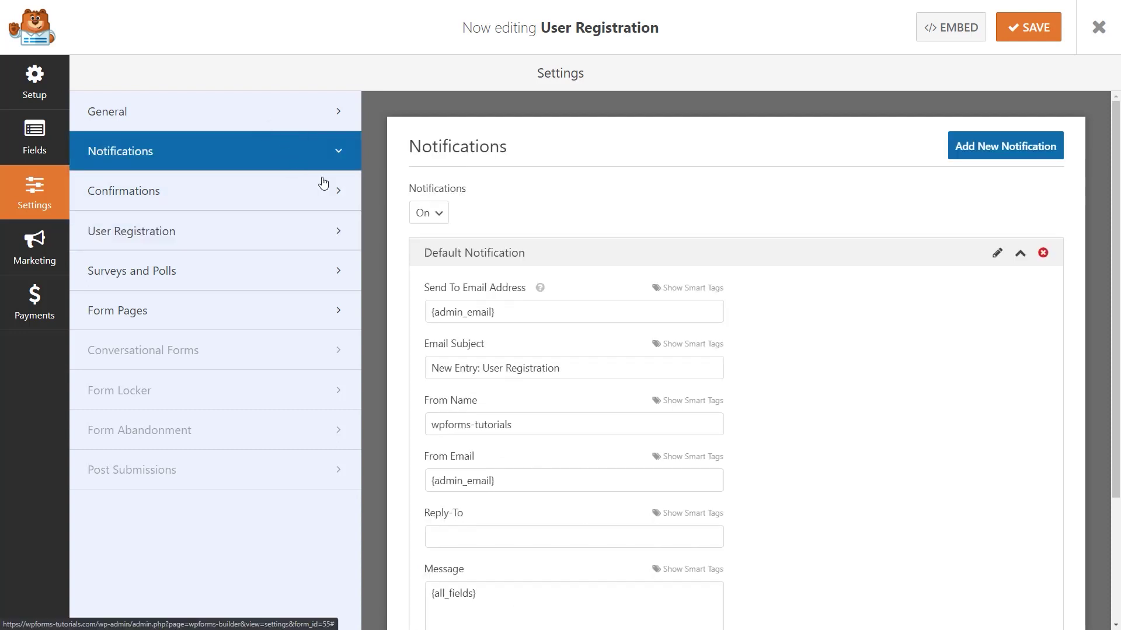
{"action": "left_click", "coordinate": [514, 309]}
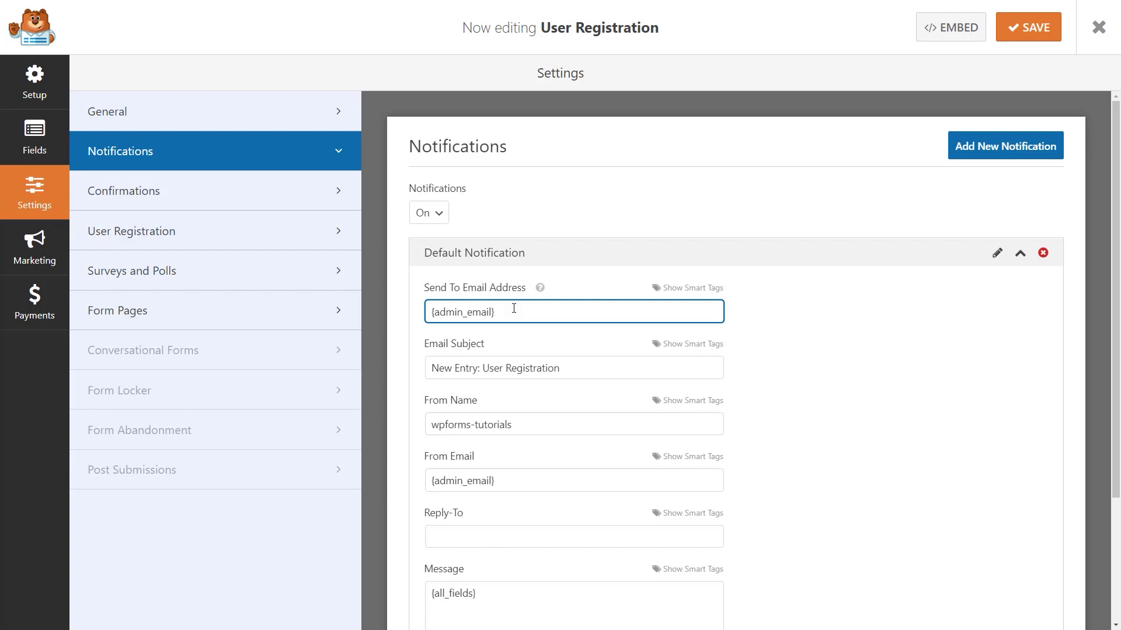
{"action": "type", "text": ","}
{"action": "left_click", "coordinate": [666, 289]}
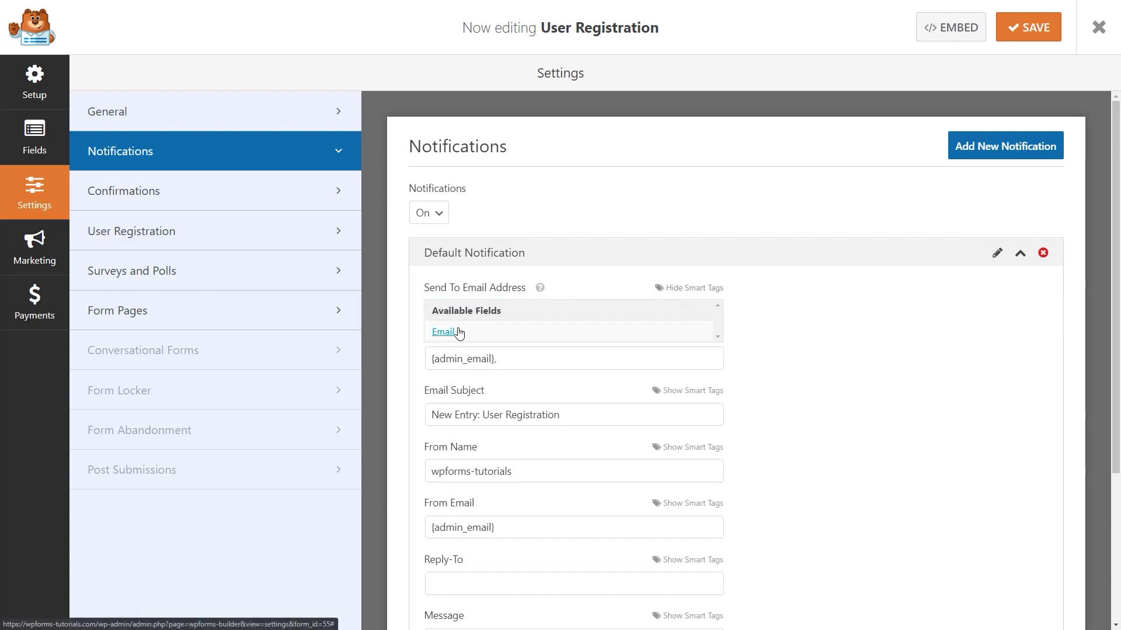
{"action": "left_click", "coordinate": [458, 332]}
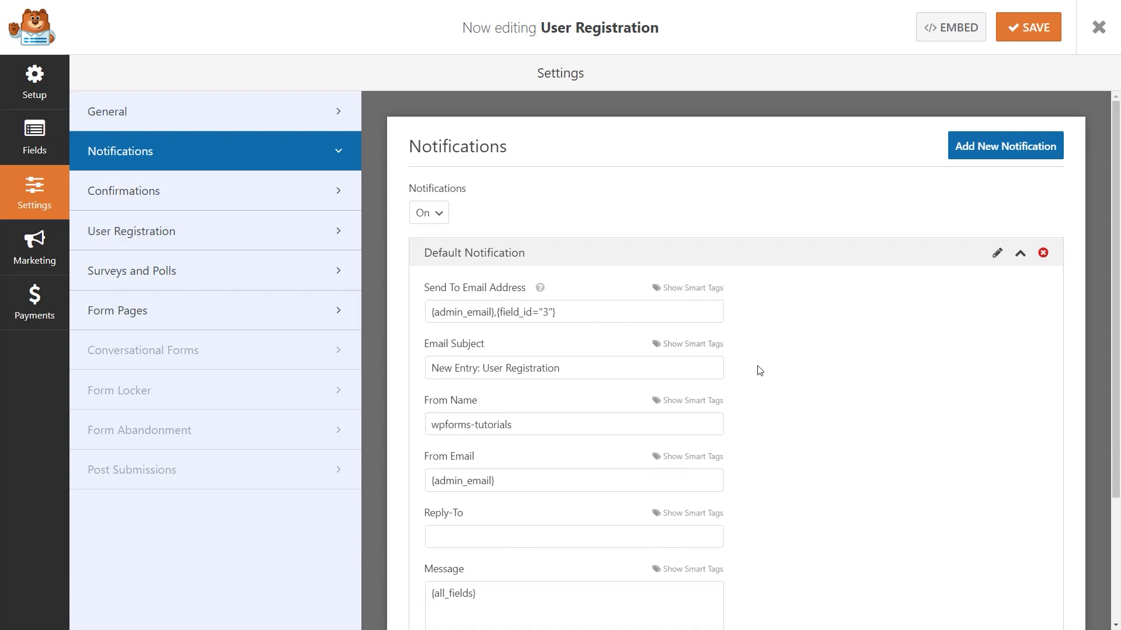
{"action": "scroll", "coordinate": [759, 371], "scroll_direction": "down", "scroll_amount": 3}
{"action": "scroll", "coordinate": [760, 369], "scroll_direction": "up", "scroll_amount": 3}
{"action": "left_click", "coordinate": [284, 195]}
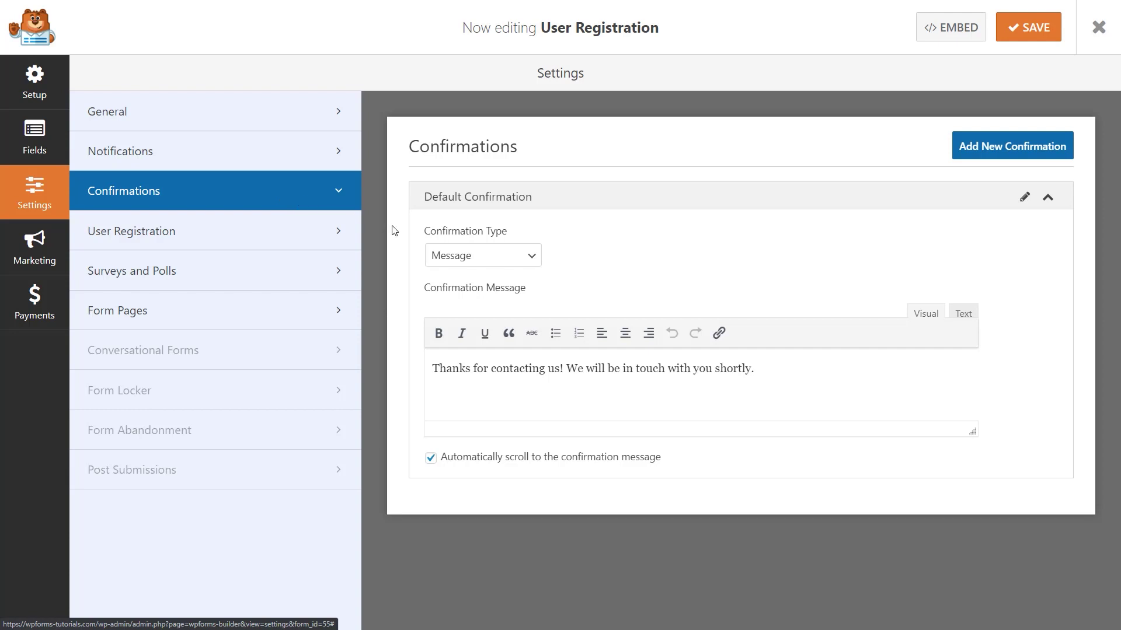
- Keep Message as the confirmation type with the default thank-you text, then save the form
{"action": "left_click", "coordinate": [518, 258]}
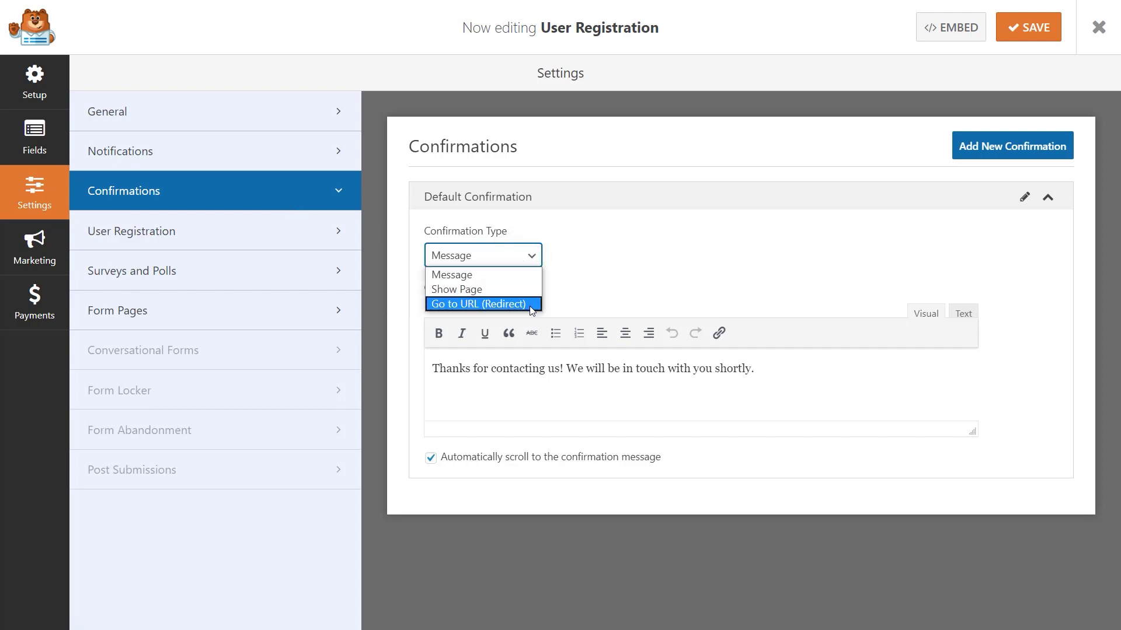
{"action": "left_click", "coordinate": [531, 277]}
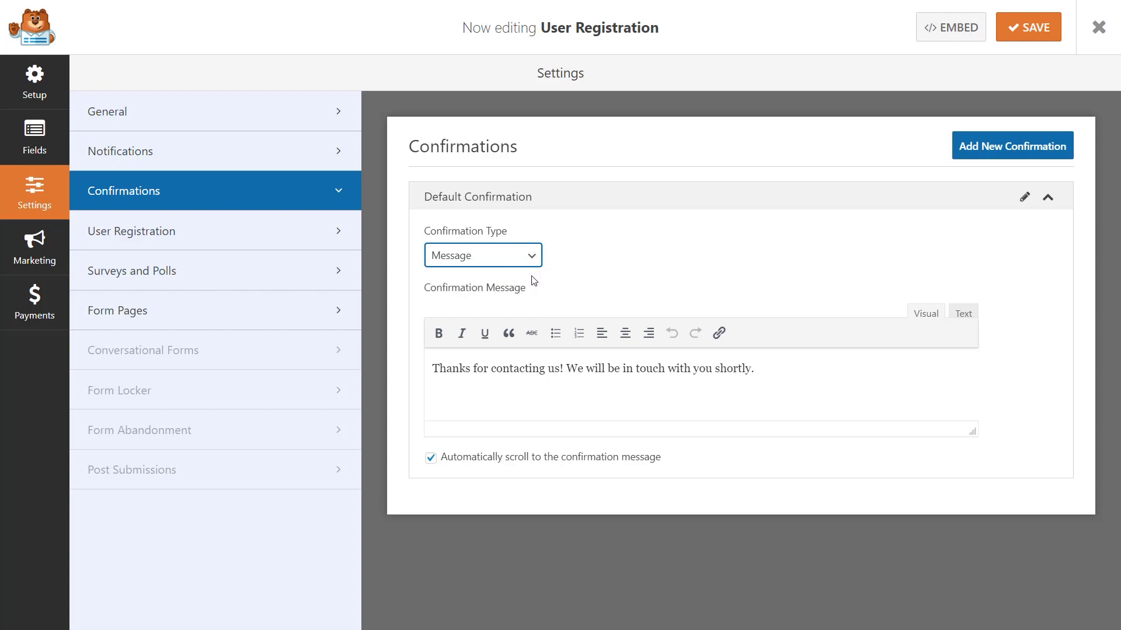
{"action": "left_click", "coordinate": [1023, 28]}
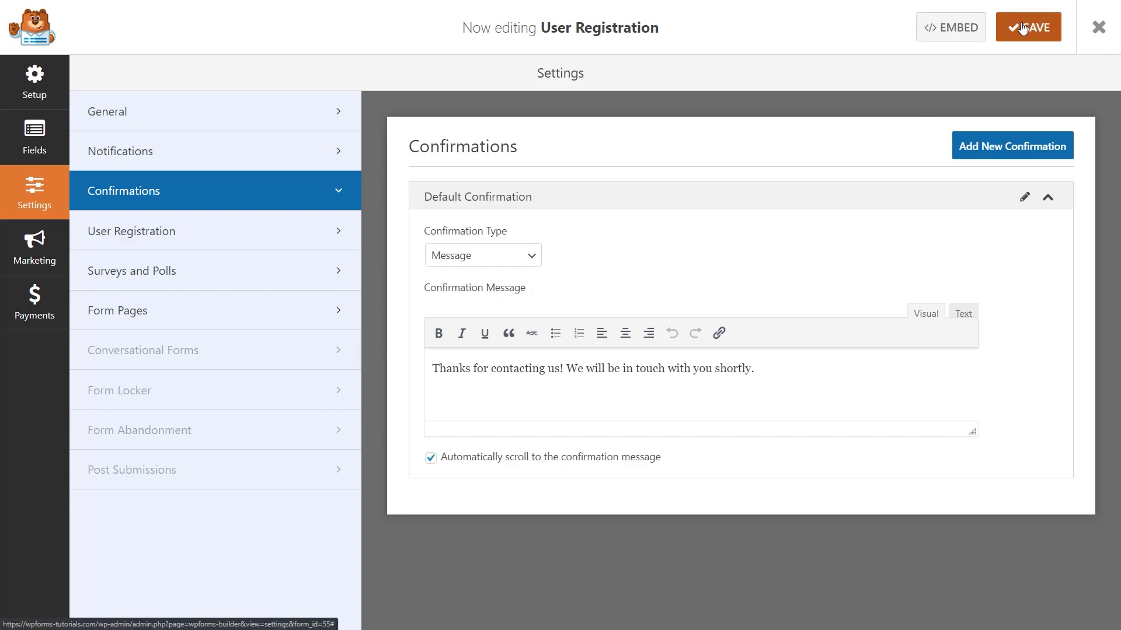
- Leave the builder for a new WordPress page and insert the WPForms block found by searching 'wpforms'
{"action": "left_click", "coordinate": [1098, 27]}
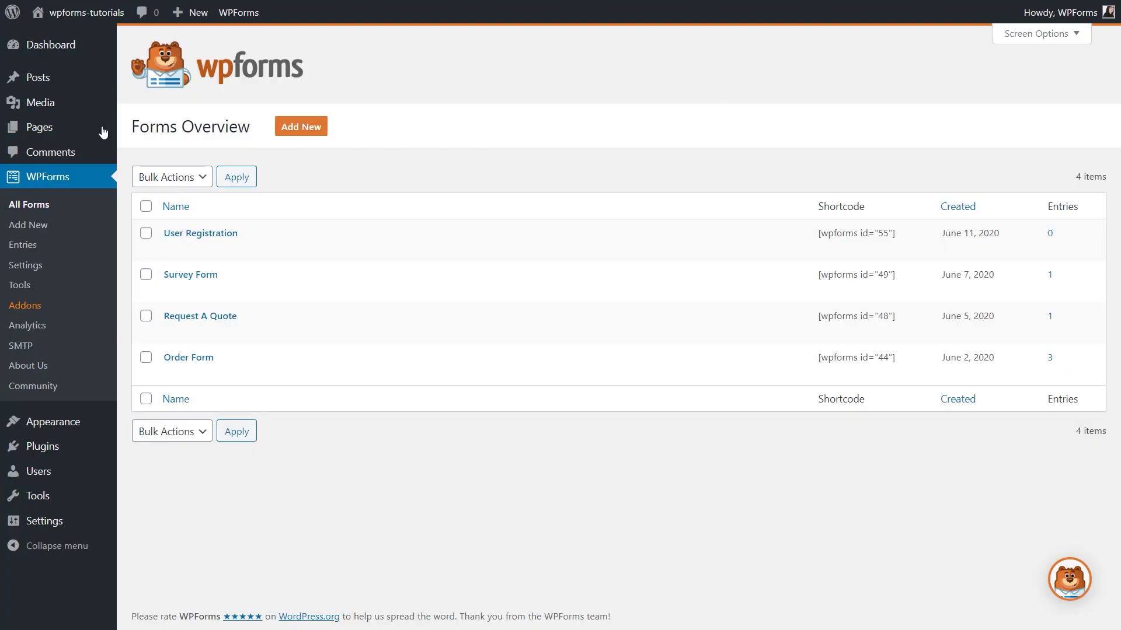
{"action": "left_click", "coordinate": [83, 129]}
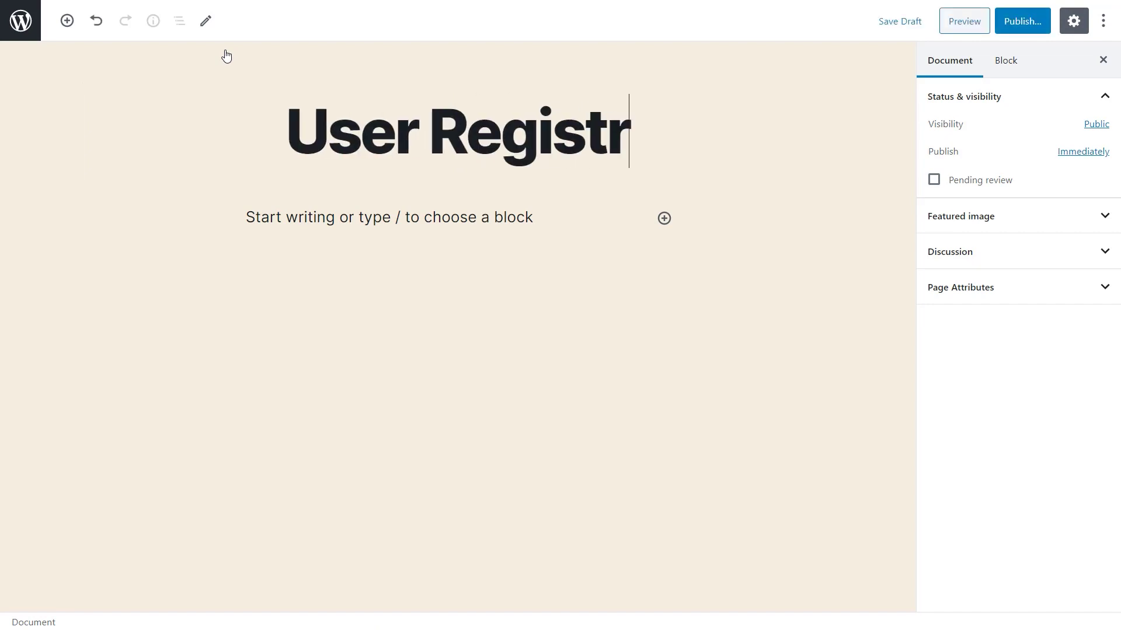
{"action": "left_click", "coordinate": [664, 219]}
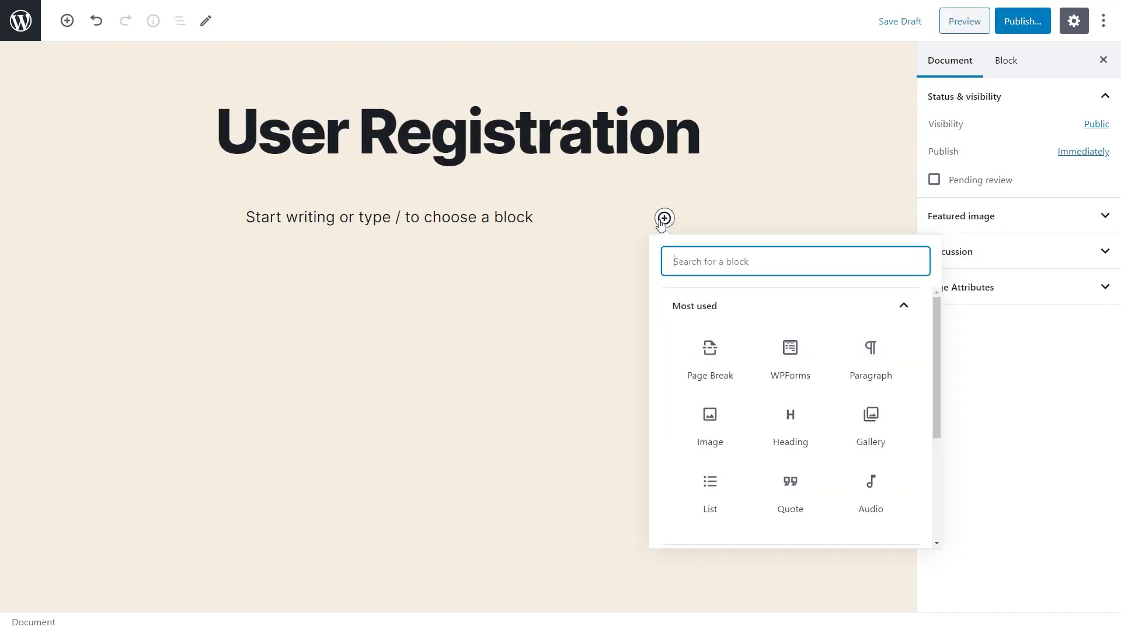
{"action": "left_click_drag", "start_coordinate": [936, 339], "coordinate": [936, 439]}
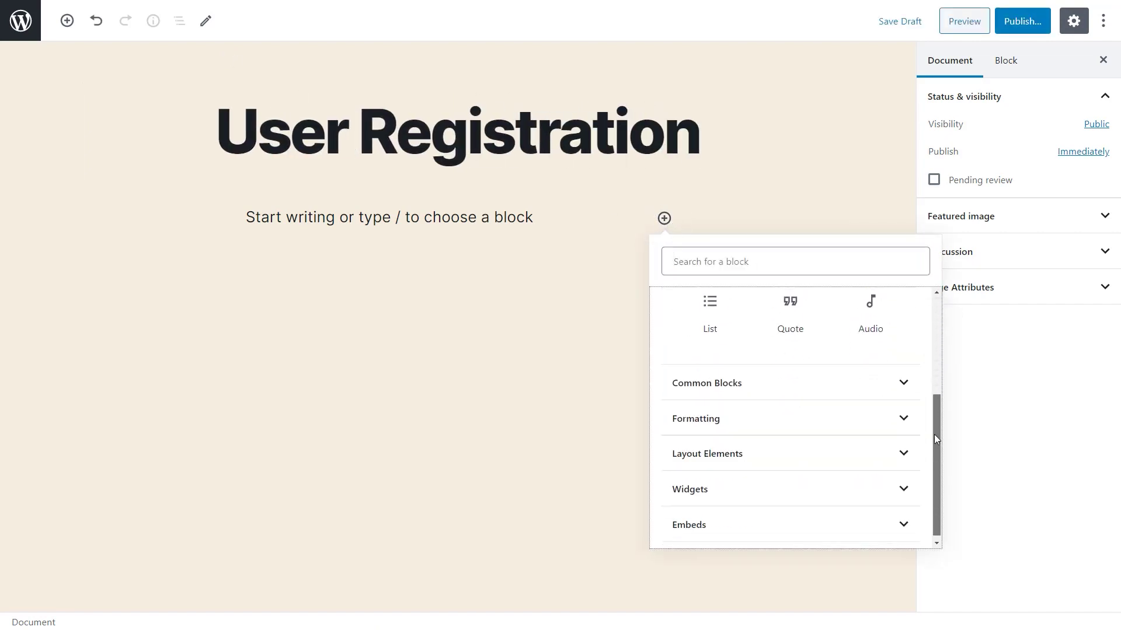
{"action": "left_click", "coordinate": [911, 478]}
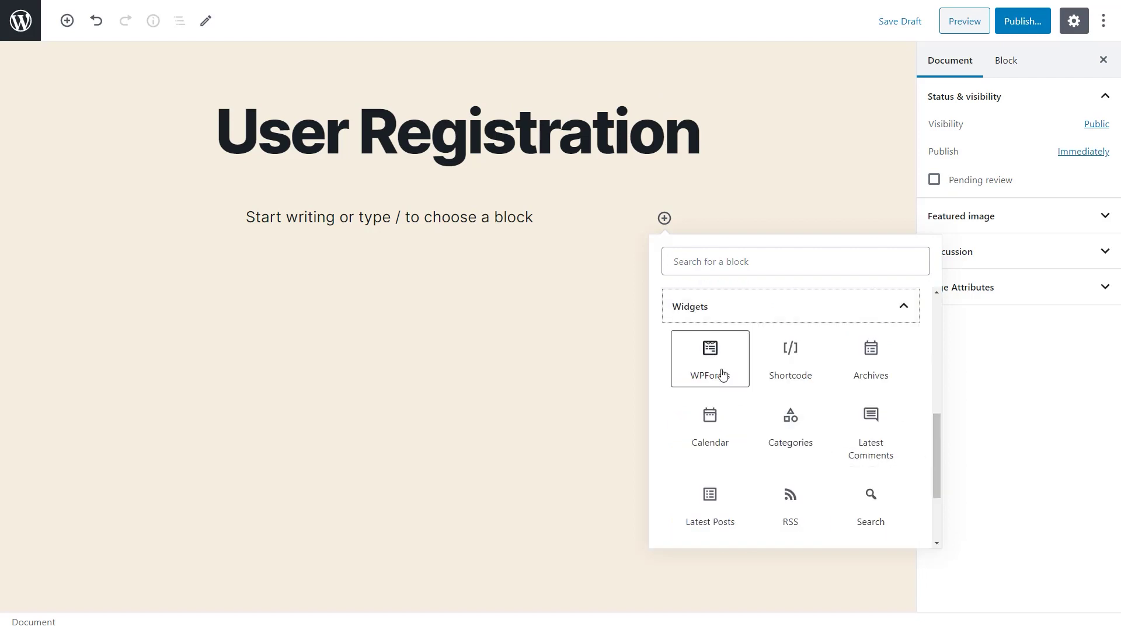
{"action": "left_click", "coordinate": [752, 262]}
{"action": "type", "text": "wpforms"}
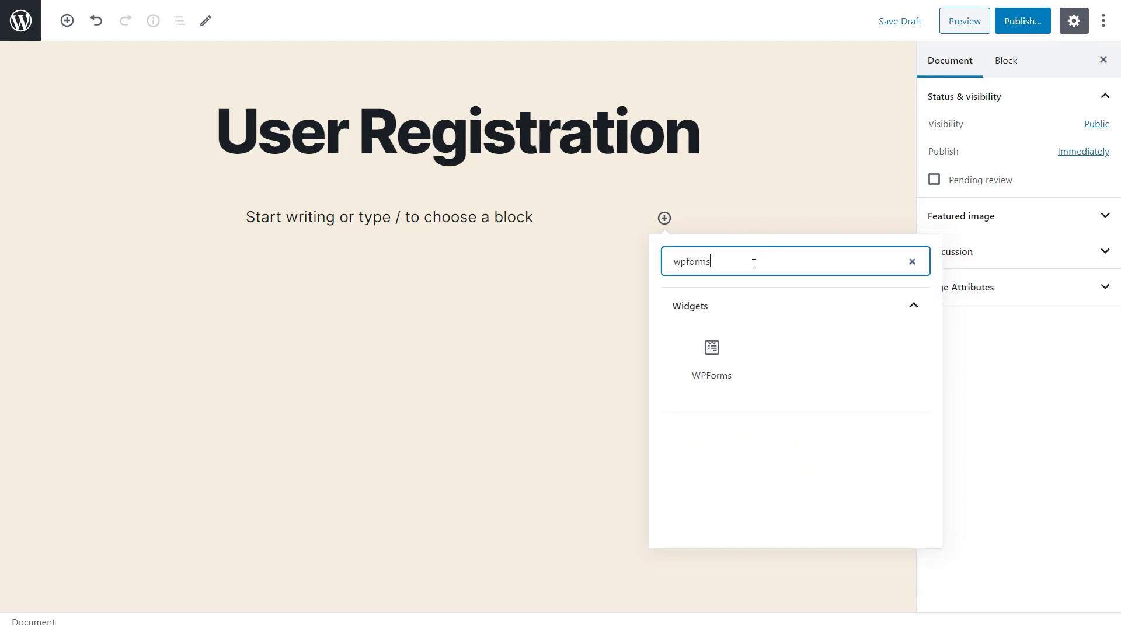
{"action": "left_click", "coordinate": [712, 356]}
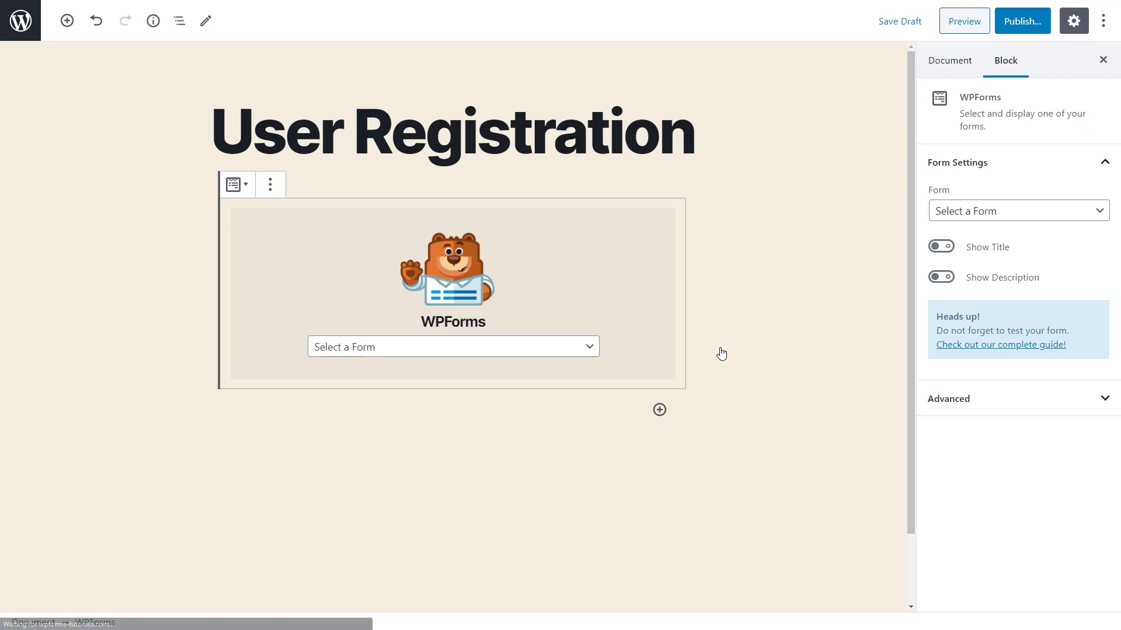
- Select the User Registration form in the block, publish the page and view it live
{"action": "left_click", "coordinate": [588, 351]}
{"action": "left_click", "coordinate": [581, 379]}
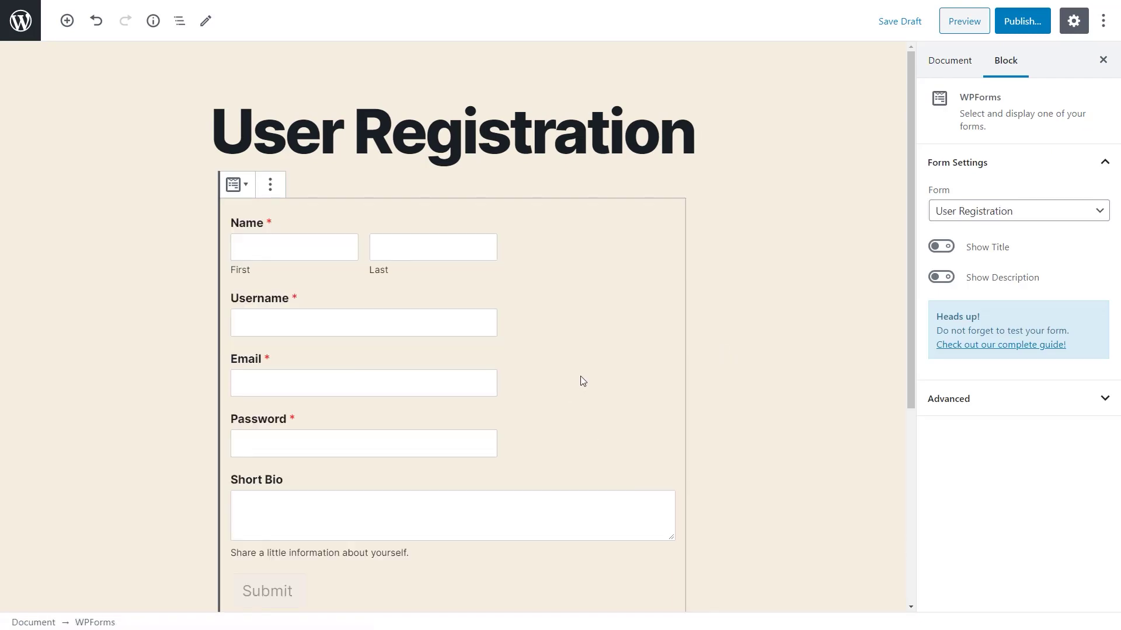
{"action": "left_click", "coordinate": [1008, 25]}
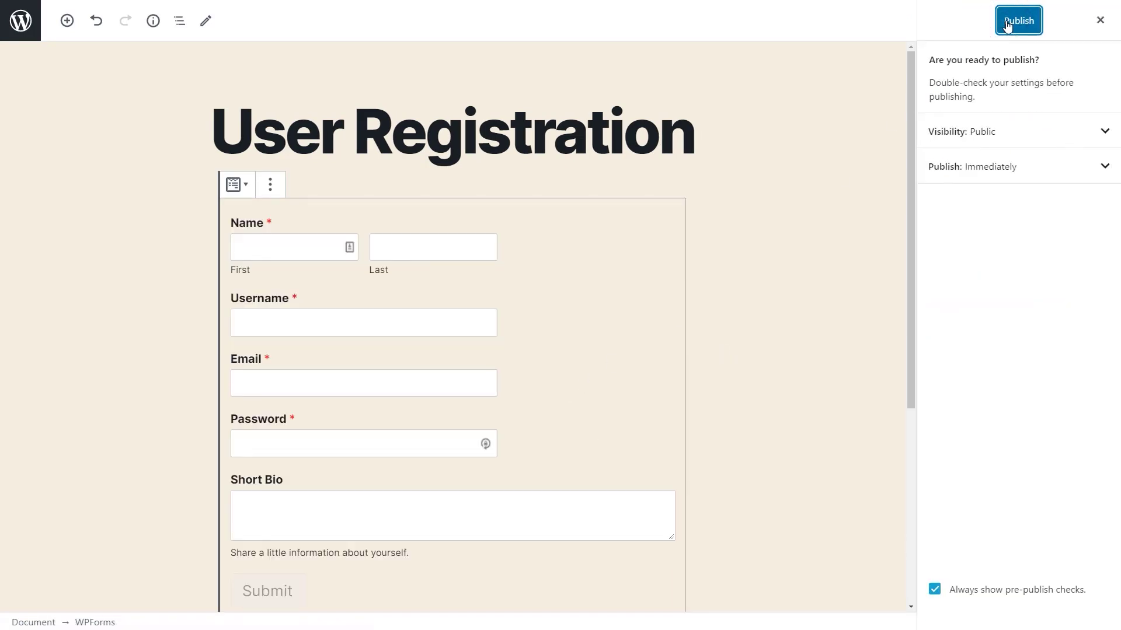
{"action": "left_click", "coordinate": [1006, 25]}
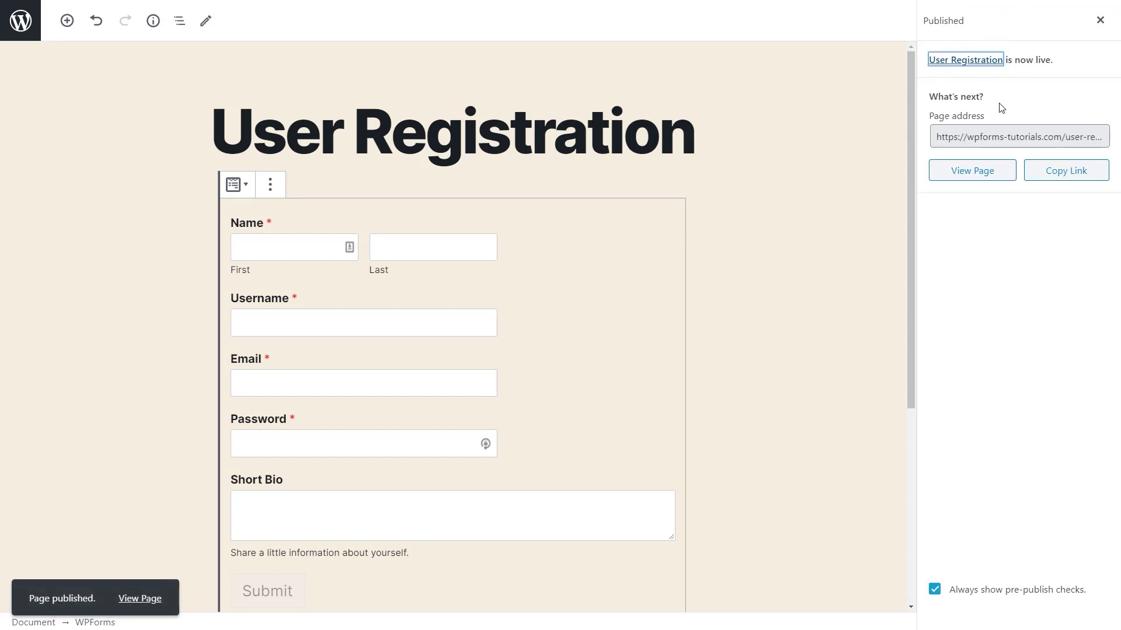
{"action": "left_click", "coordinate": [987, 177]}
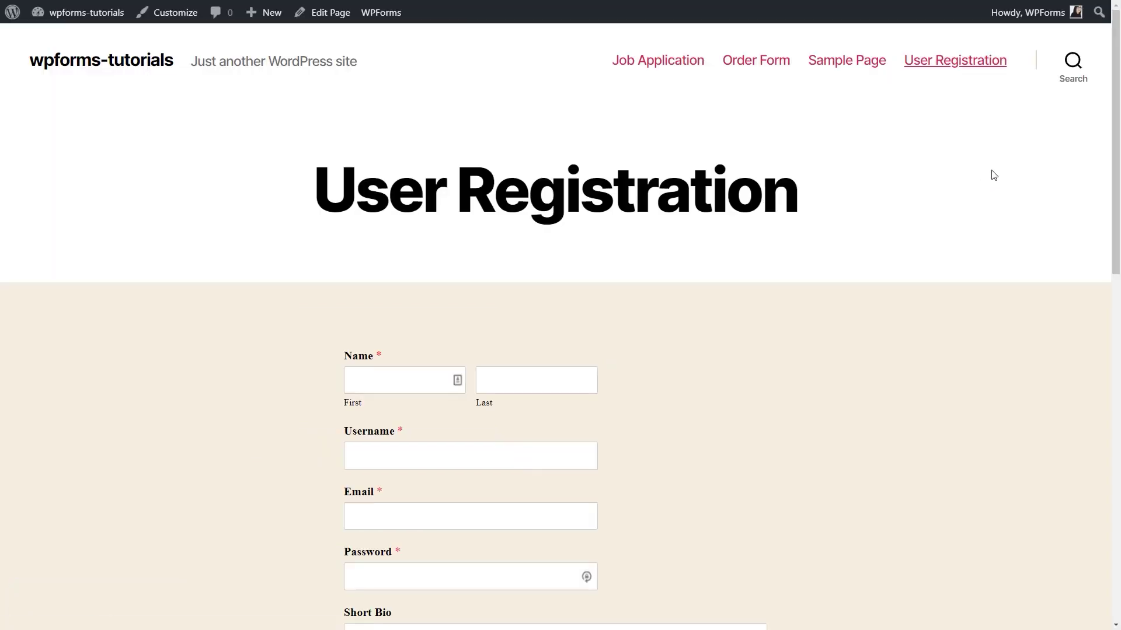
- Scroll the live page to review the Name, Username, Email, Password and Short Bio fields
{"action": "left_click_drag", "start_coordinate": [1115, 134], "coordinate": [1101, 175]}
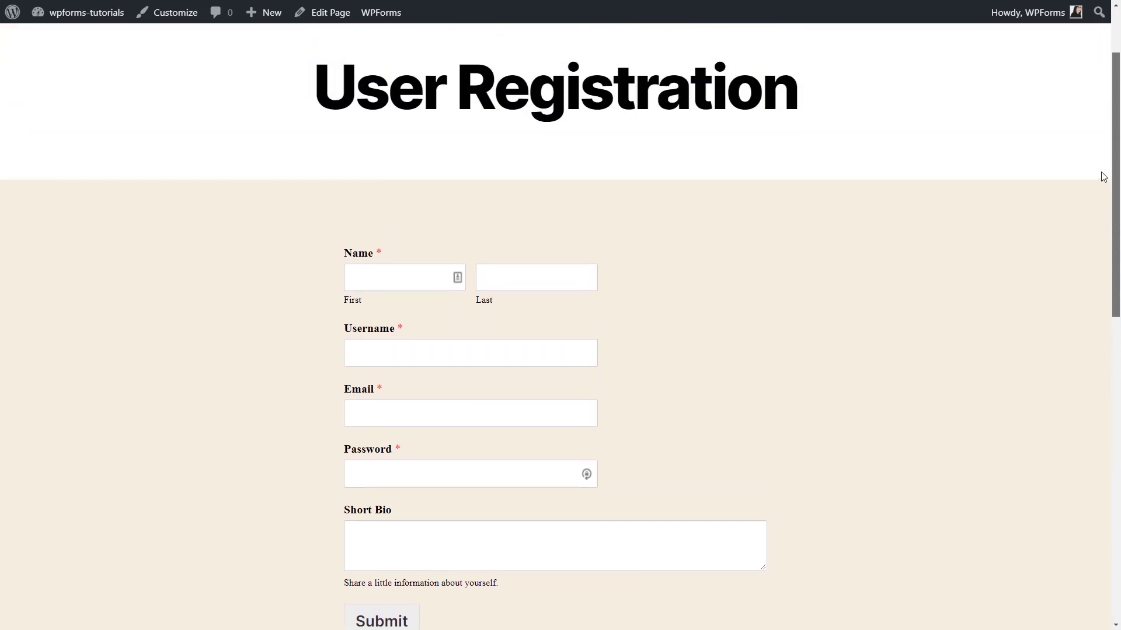